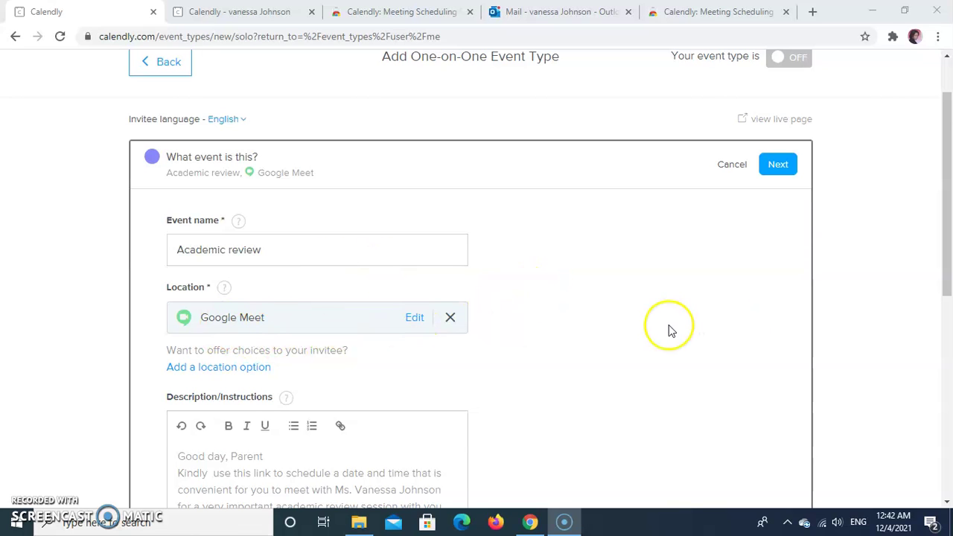
- Examine the Academic review event's name, Google Meet location, description, link and color in the event details form
scroll(669, 330, "down", 1)
scroll(669, 328, "down", 4)
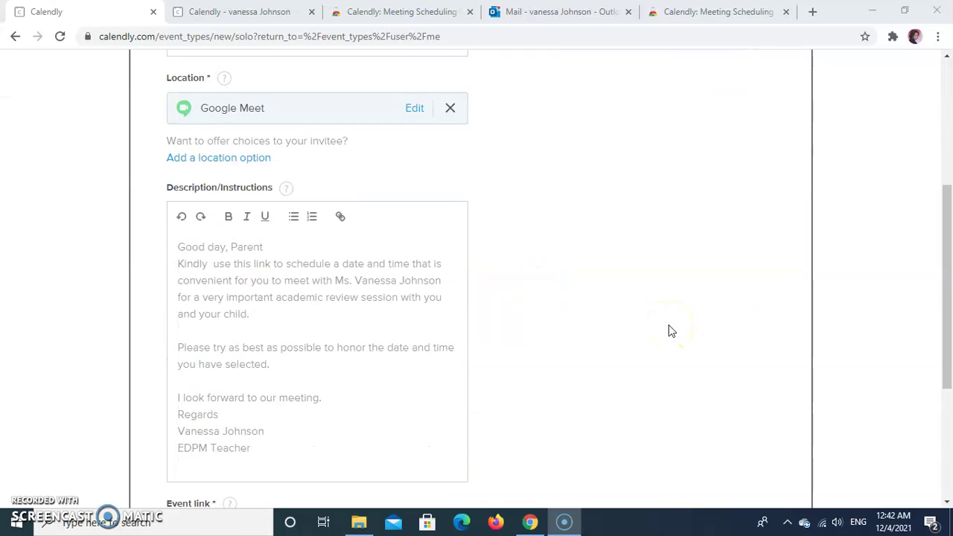
scroll(669, 331, "up", 1)
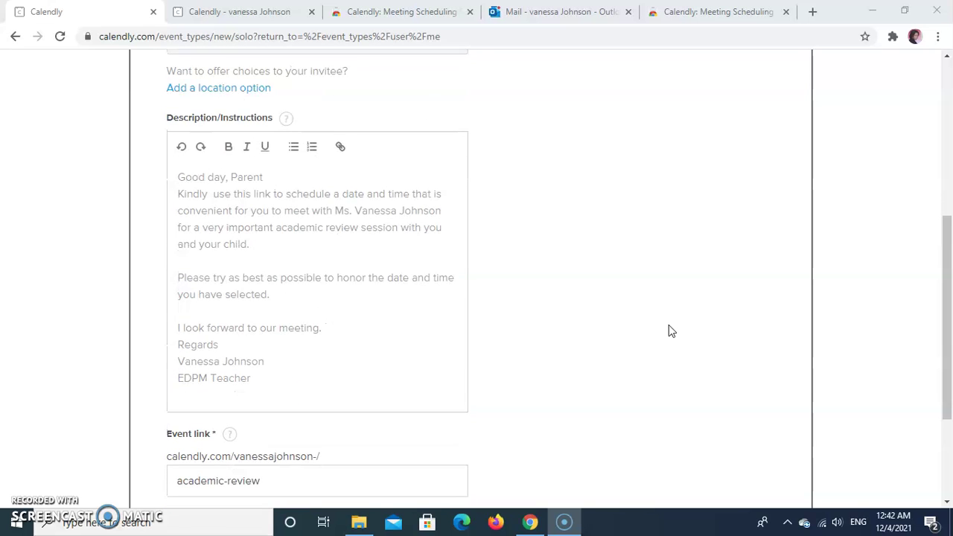
scroll(669, 325, "up", 2)
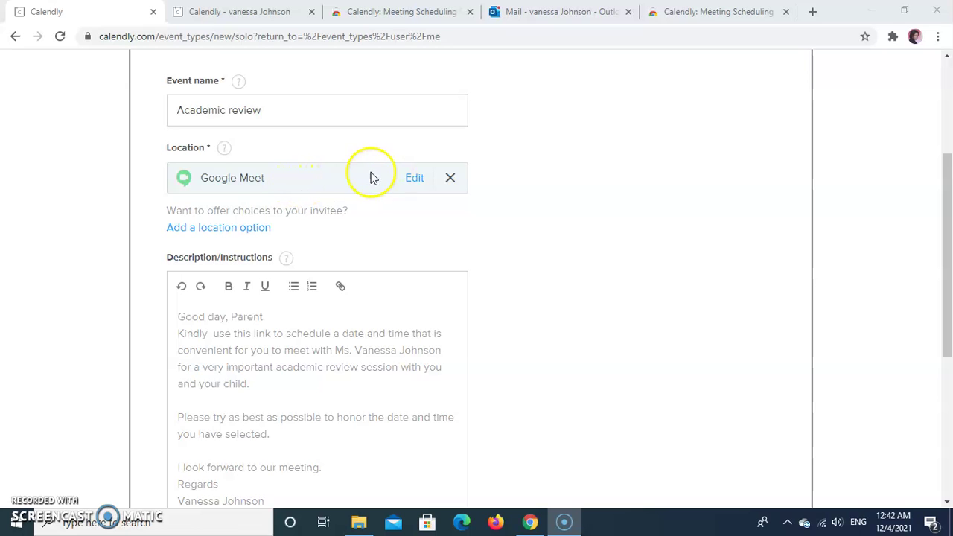
scroll(465, 321, "down", 2)
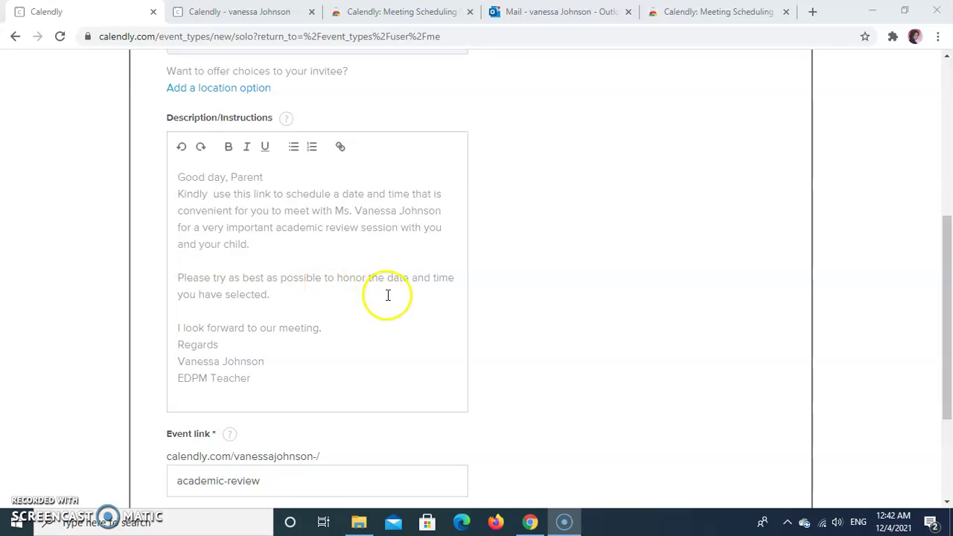
scroll(389, 296, "up", 2)
scroll(389, 296, "up", 2)
scroll(389, 295, "down", 3)
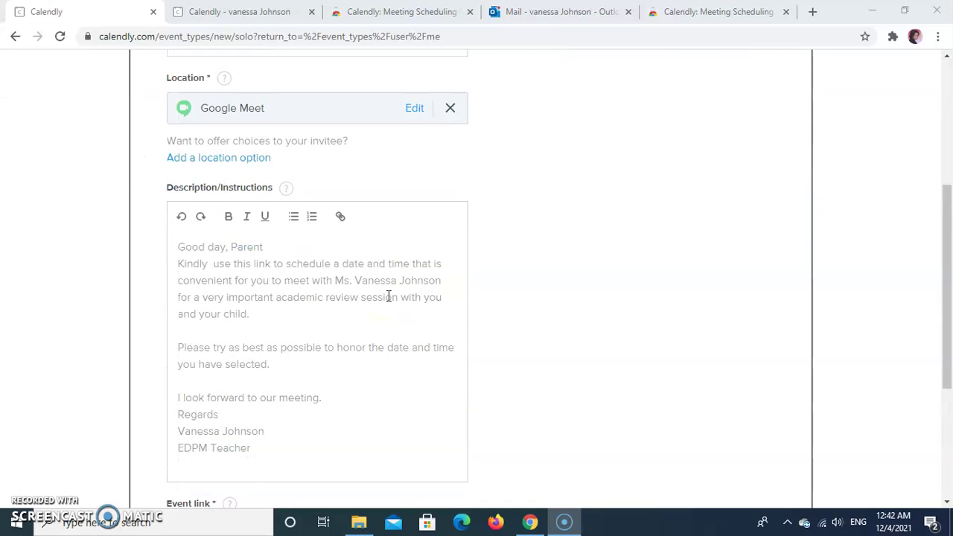
scroll(389, 296, "down", 1)
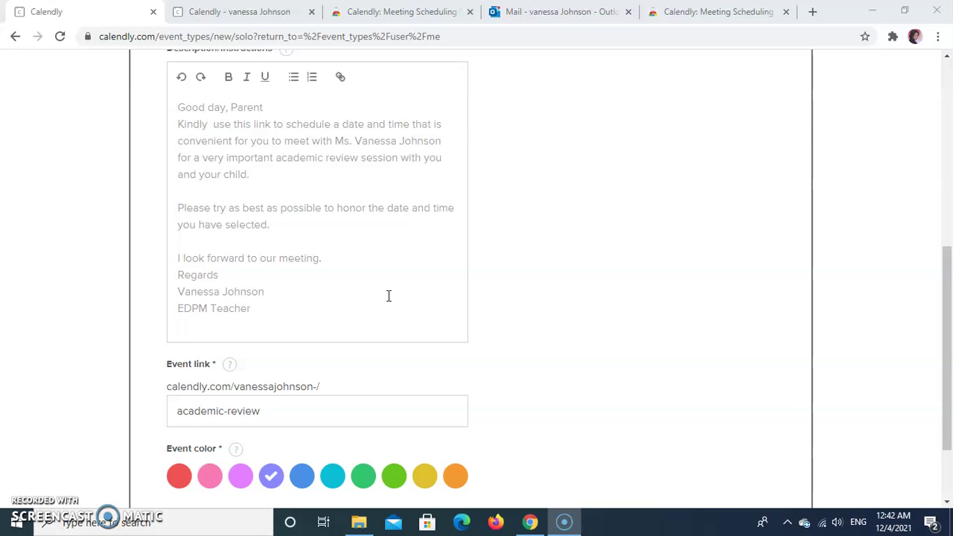
scroll(389, 295, "up", 1)
scroll(389, 296, "down", 1)
scroll(389, 296, "up", 3)
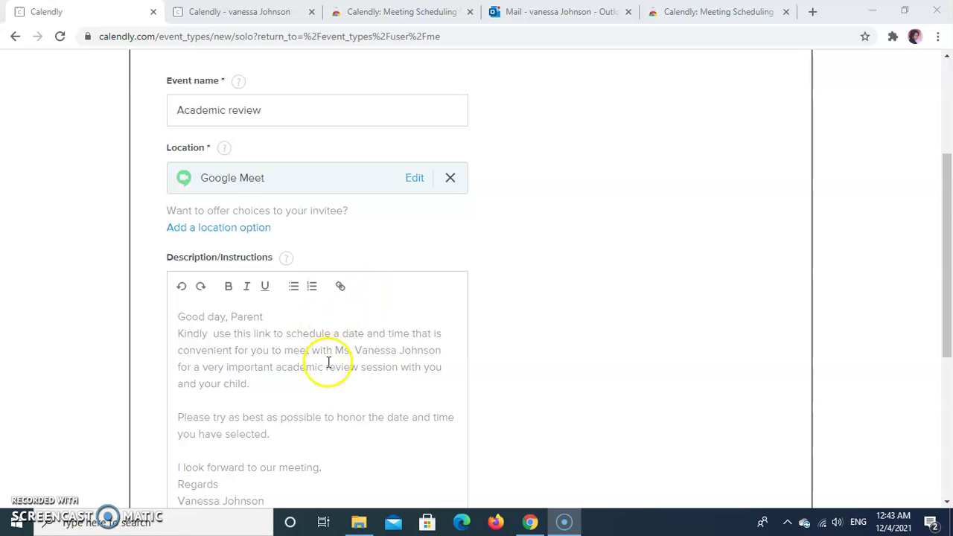
- Save the Academic review event details and continue to the booking availability settings
scroll(368, 376, "down", 2)
scroll(368, 377, "down", 2)
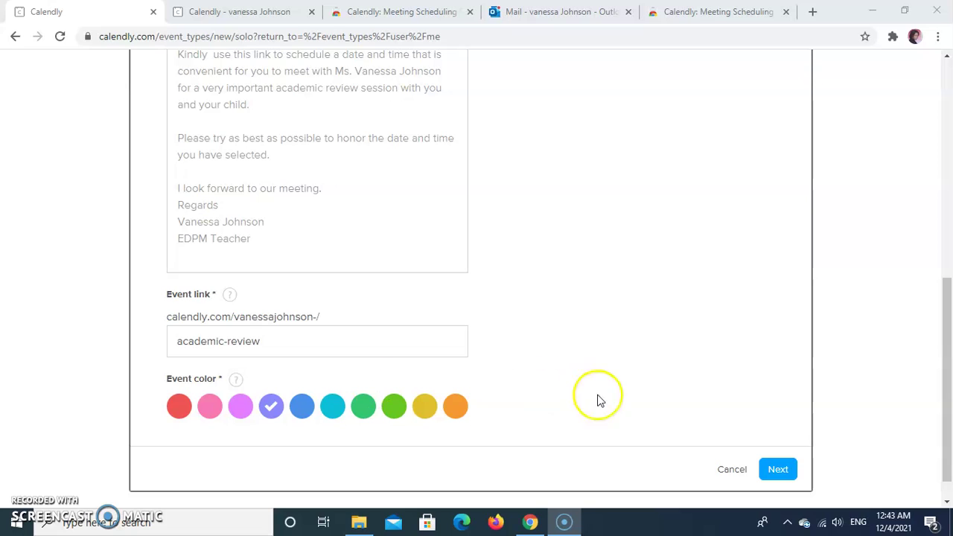
left_click(775, 470)
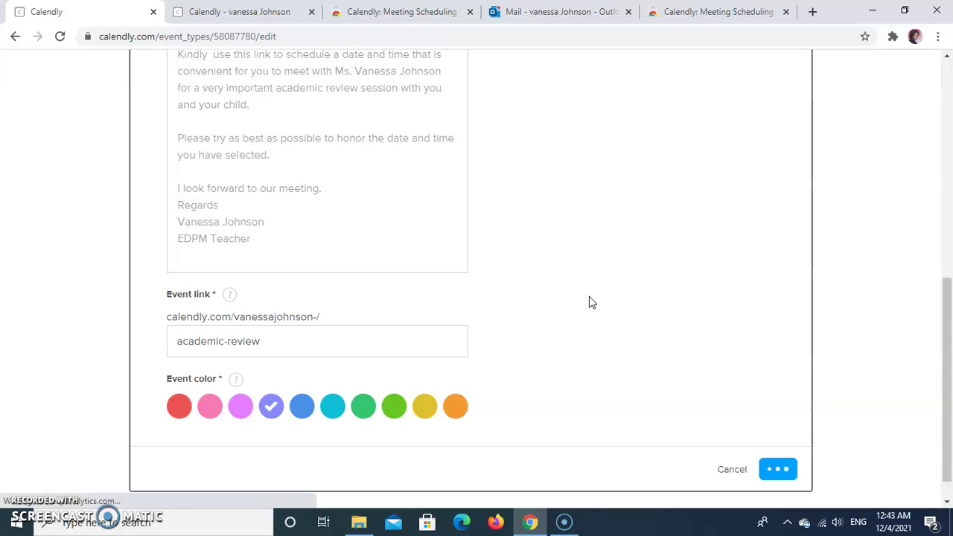
left_click(560, 273)
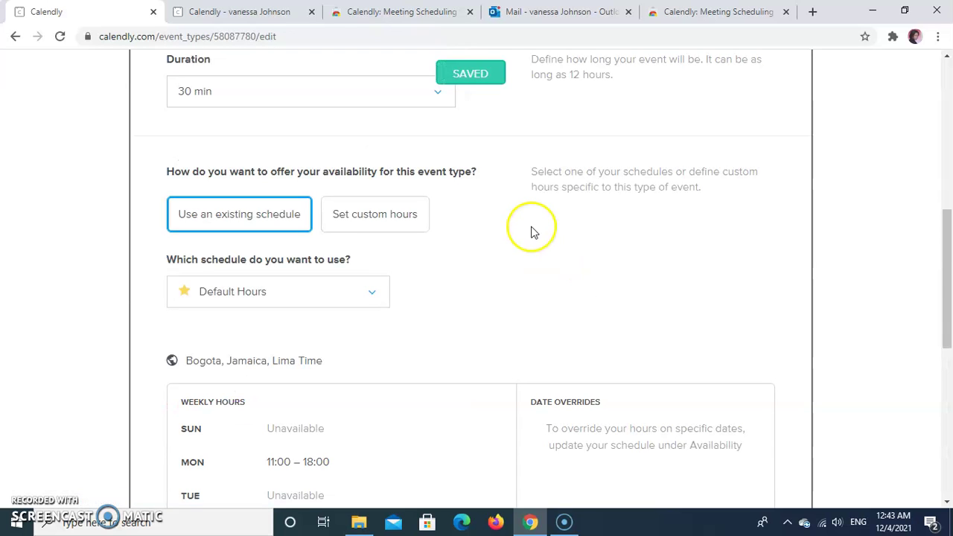
- Review the date range, duration and schedule options that determine when people can book the event
scroll(500, 185, "up", 3)
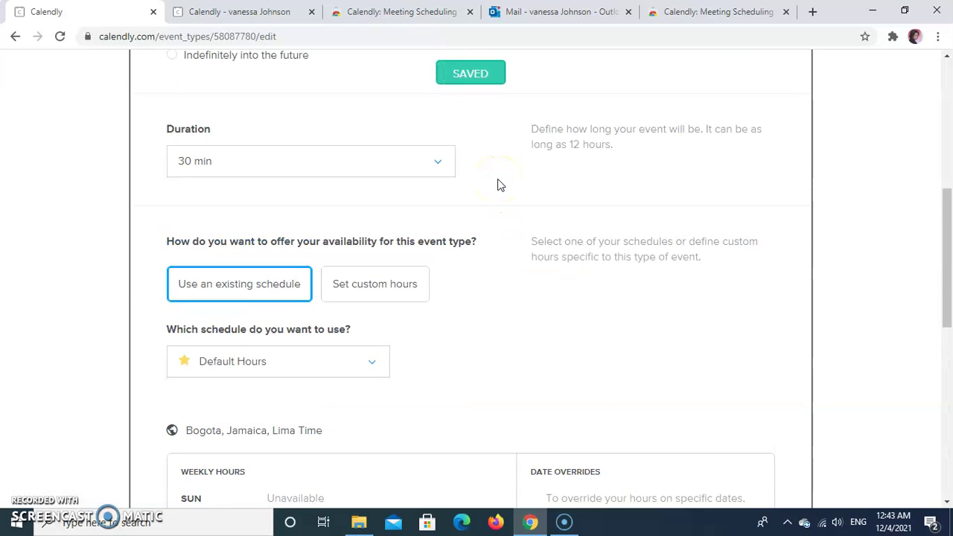
scroll(500, 184, "up", 2)
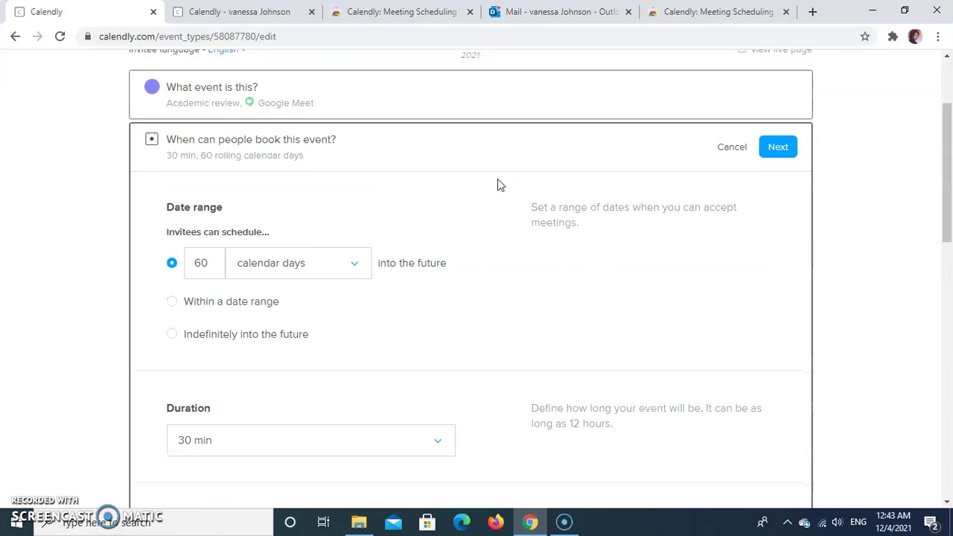
scroll(499, 185, "up", 2)
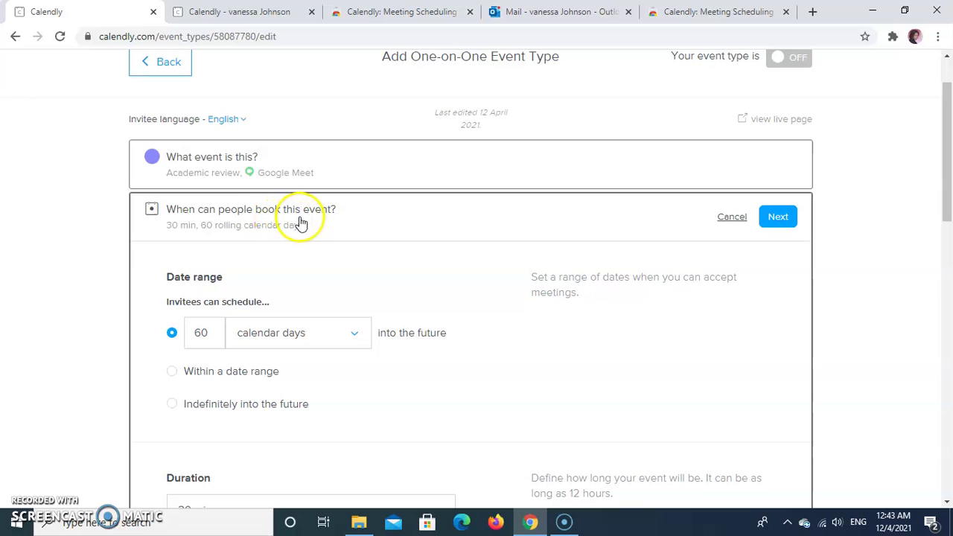
- Return to the event types list and open the Academic review event for editing
left_click(237, 220)
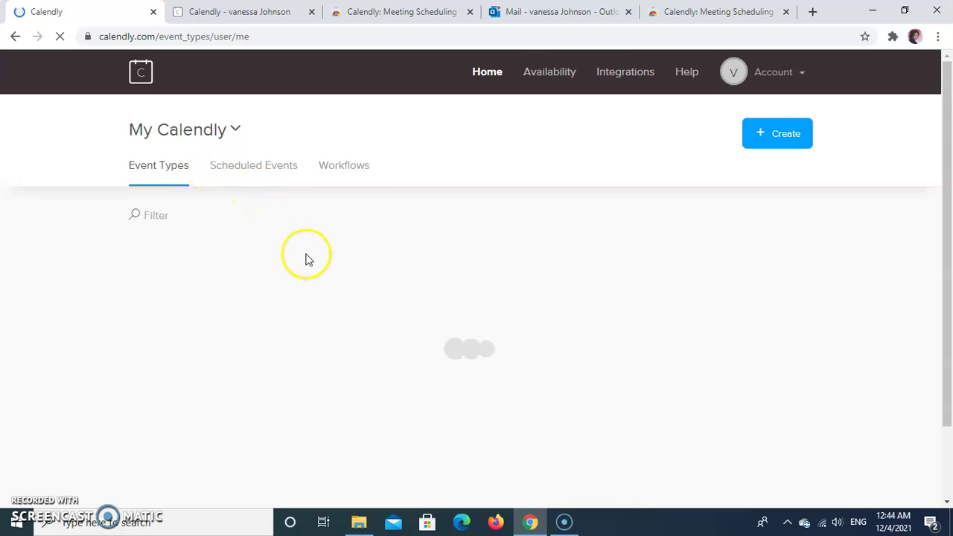
left_click(448, 215)
left_click(416, 229)
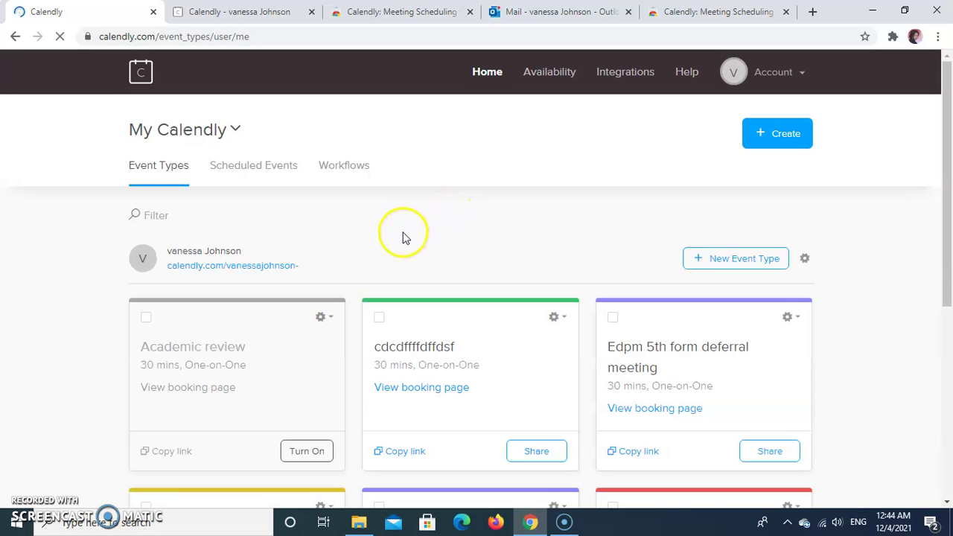
scroll(405, 236, "down", 1)
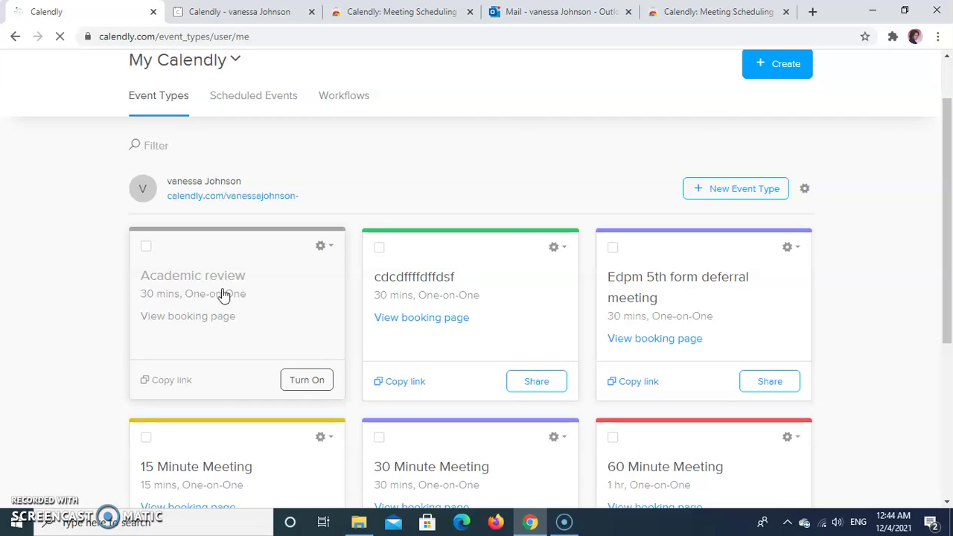
left_click(224, 294)
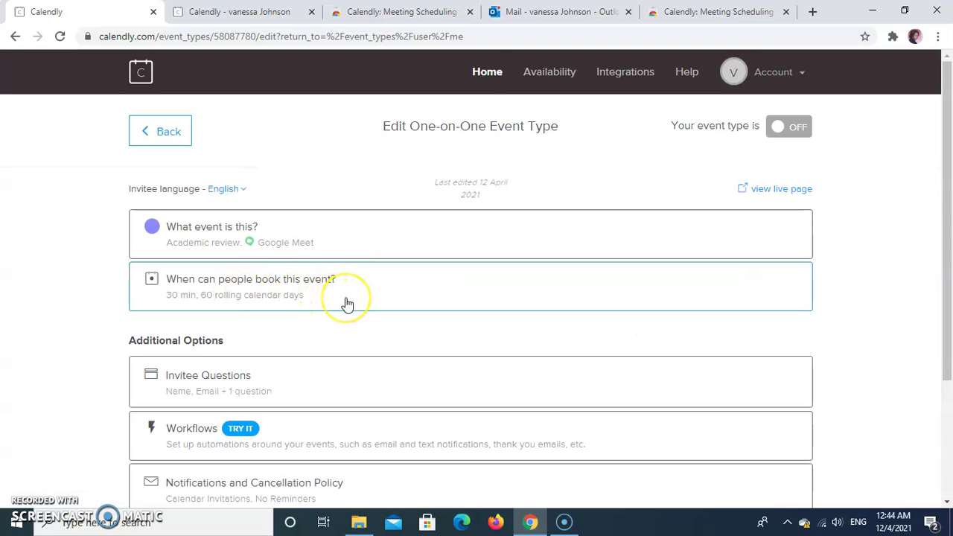
- Look over the Academic review event's booking section and its additional options, from Invitee Questions to Collect Payments
scroll(347, 303, "down", 2)
scroll(347, 303, "up", 2)
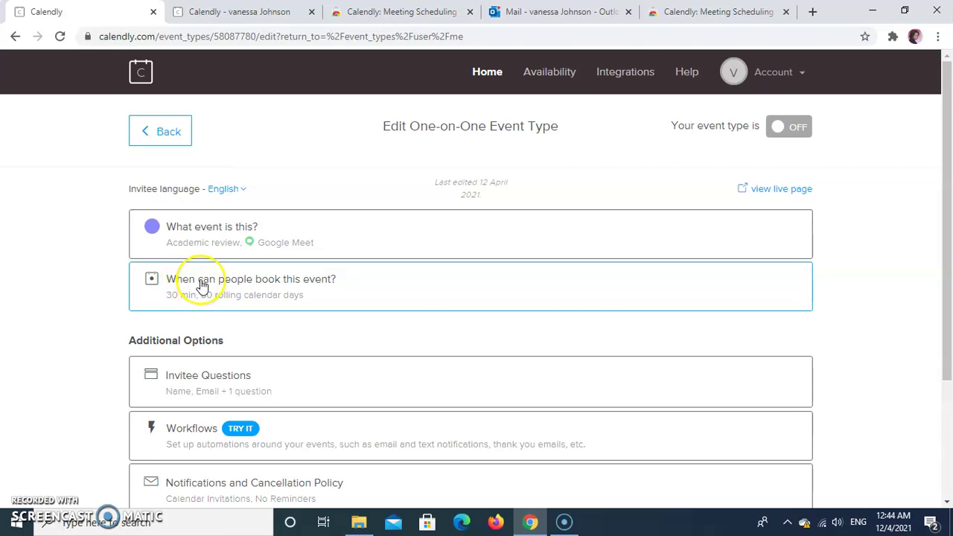
scroll(198, 283, "down", 1)
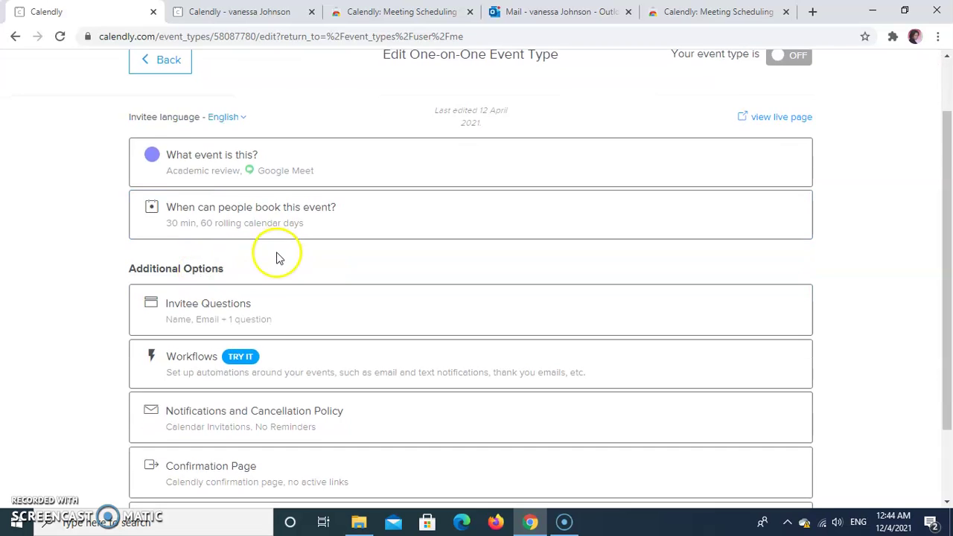
scroll(277, 257, "down", 1)
scroll(277, 257, "down", 1)
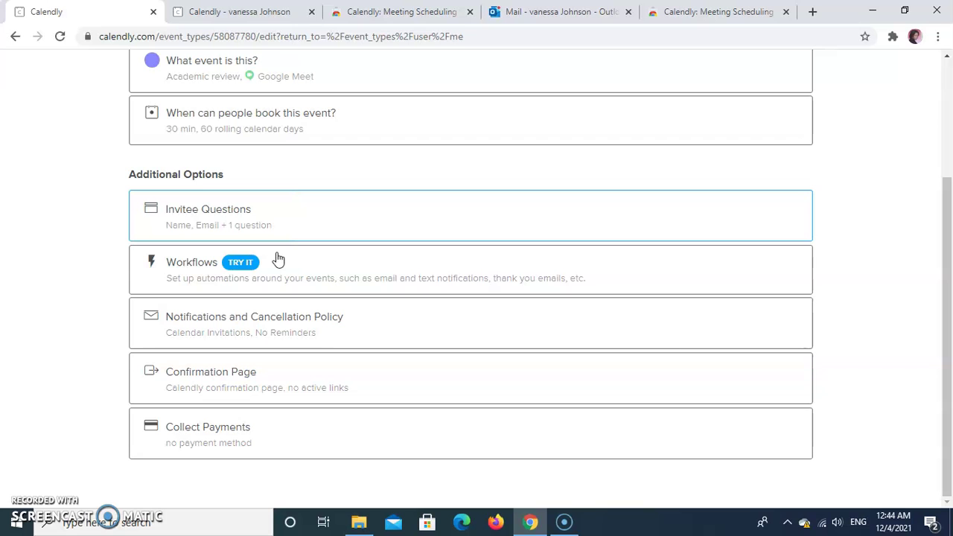
scroll(279, 257, "up", 2)
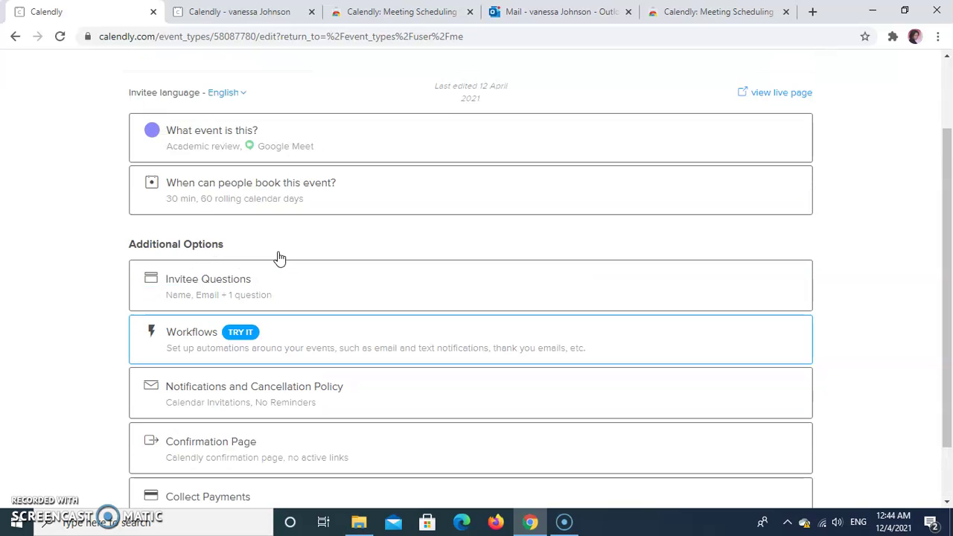
scroll(278, 257, "down", 1)
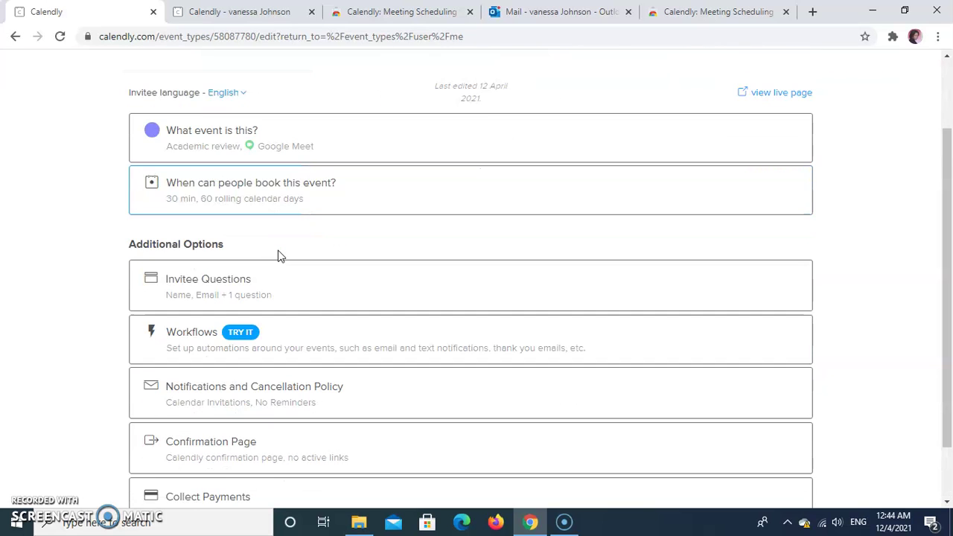
- Open the Invitee Questions section and review the name, email and meeting preparation fields
left_click(269, 277)
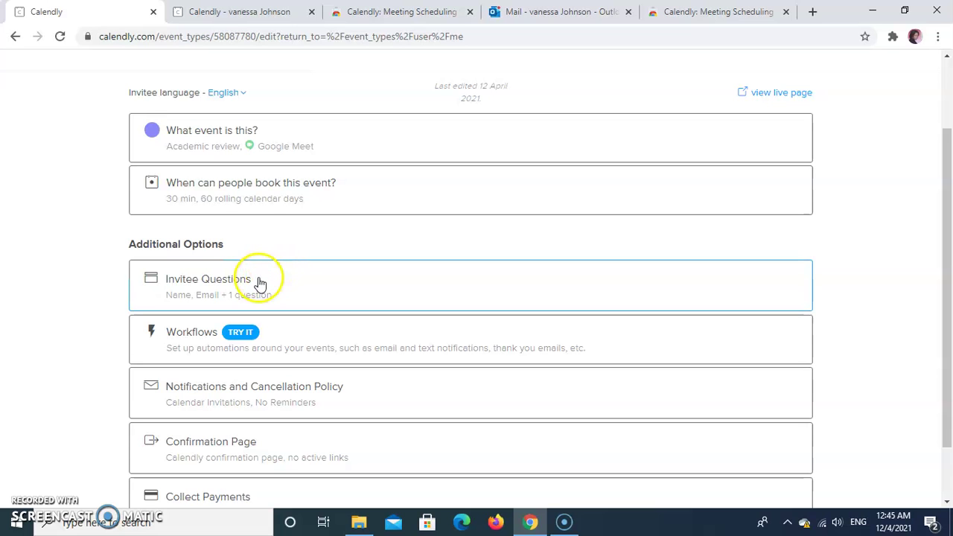
scroll(260, 283, "down", 1)
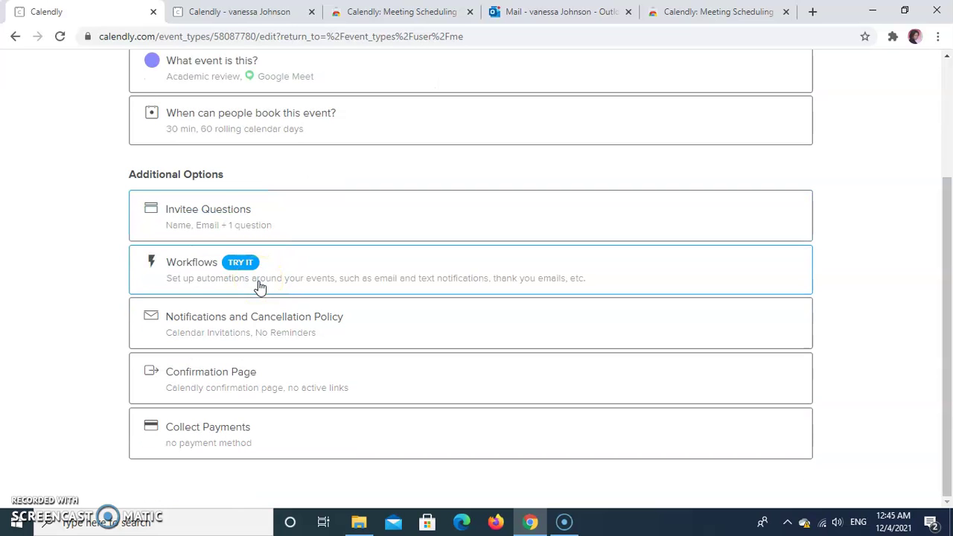
left_click(257, 272)
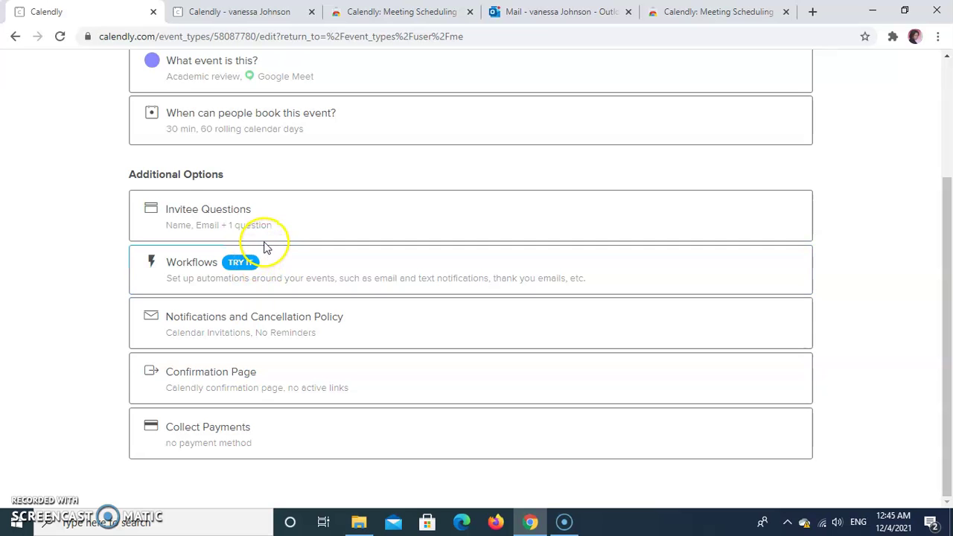
left_click(273, 216)
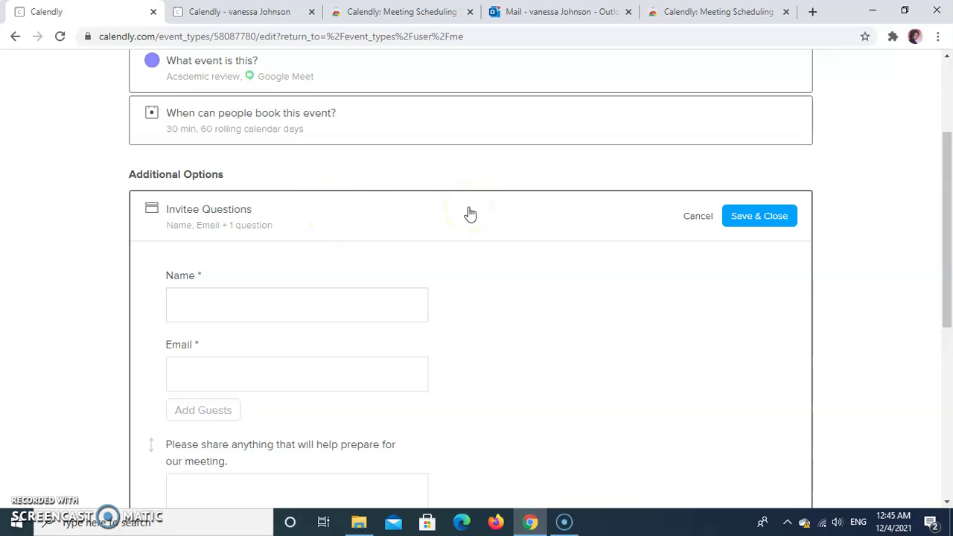
scroll(470, 214, "down", 1)
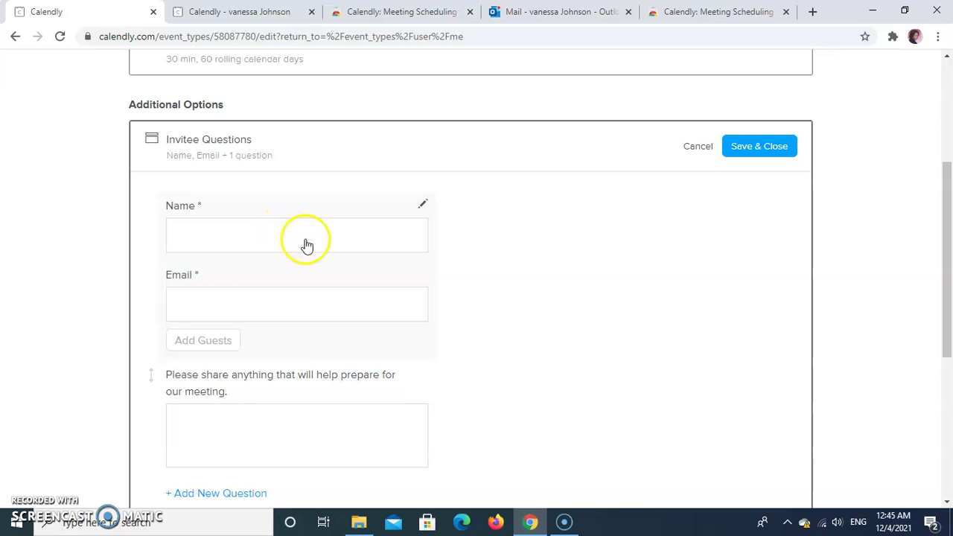
scroll(480, 304, "down", 2)
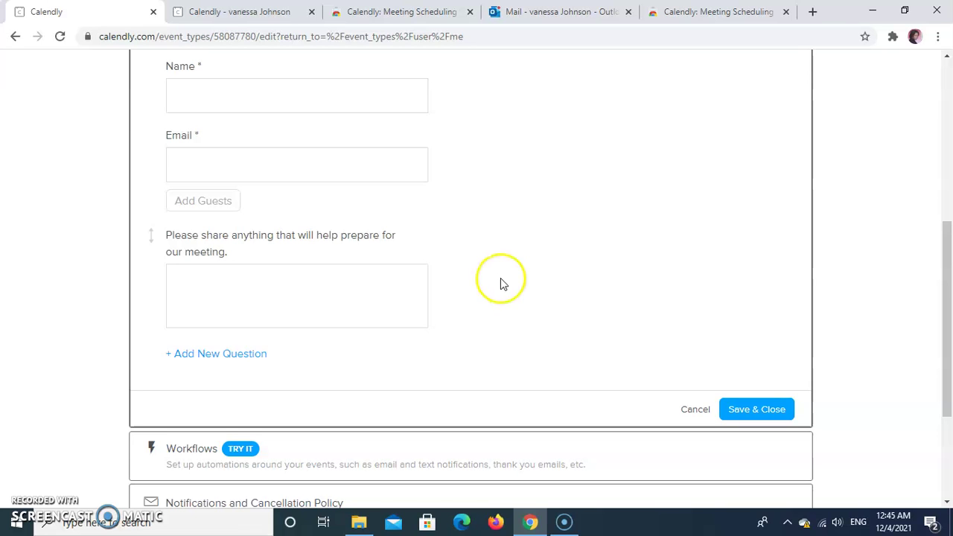
- Open the Notifications and Cancellation Policy section and review the calendar invitation, email reminder, follow-up and text reminder options
scroll(501, 283, "down", 1)
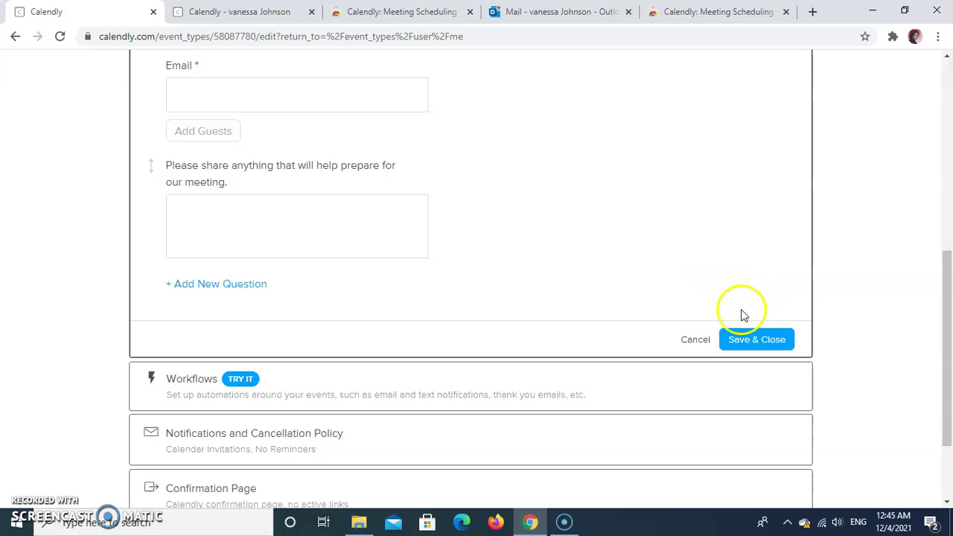
scroll(506, 278, "down", 1)
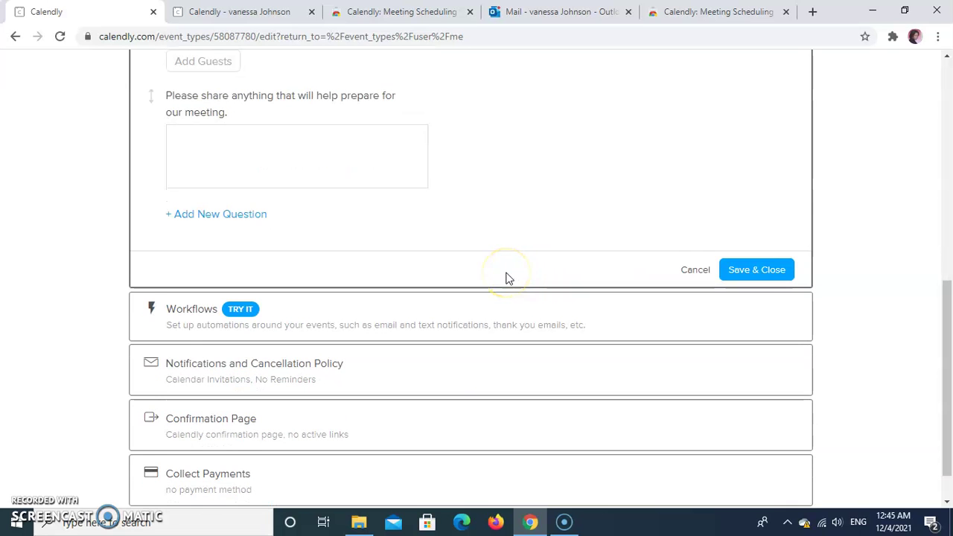
scroll(506, 278, "down", 1)
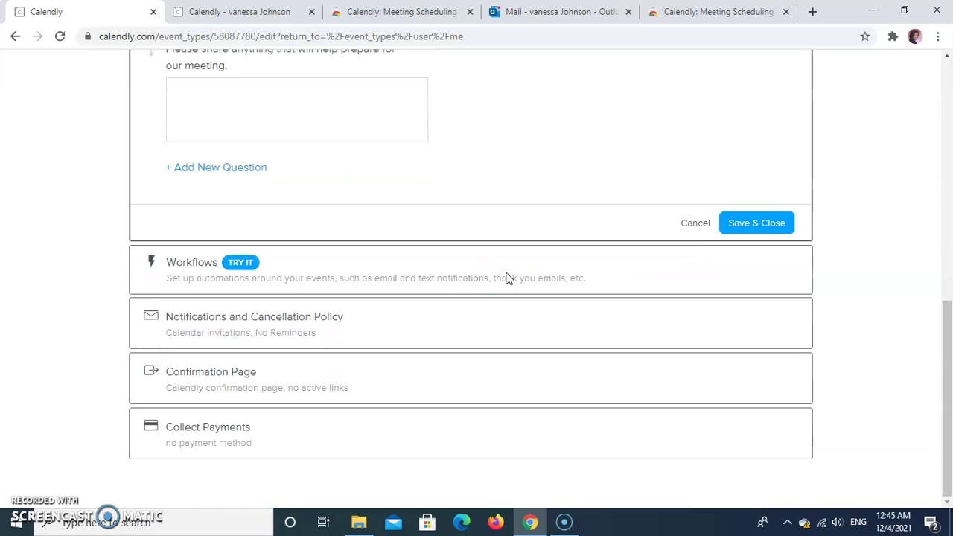
left_click(256, 322)
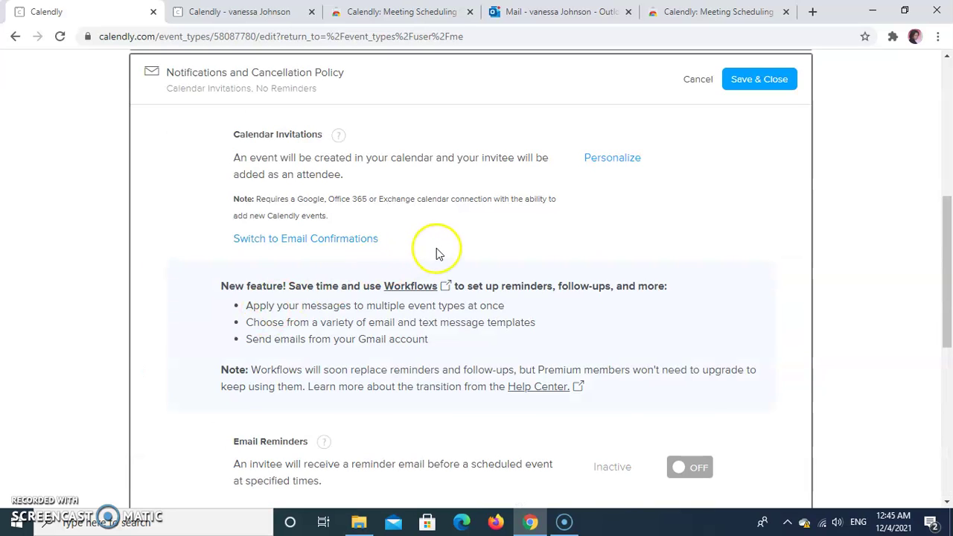
scroll(439, 252, "up", 3)
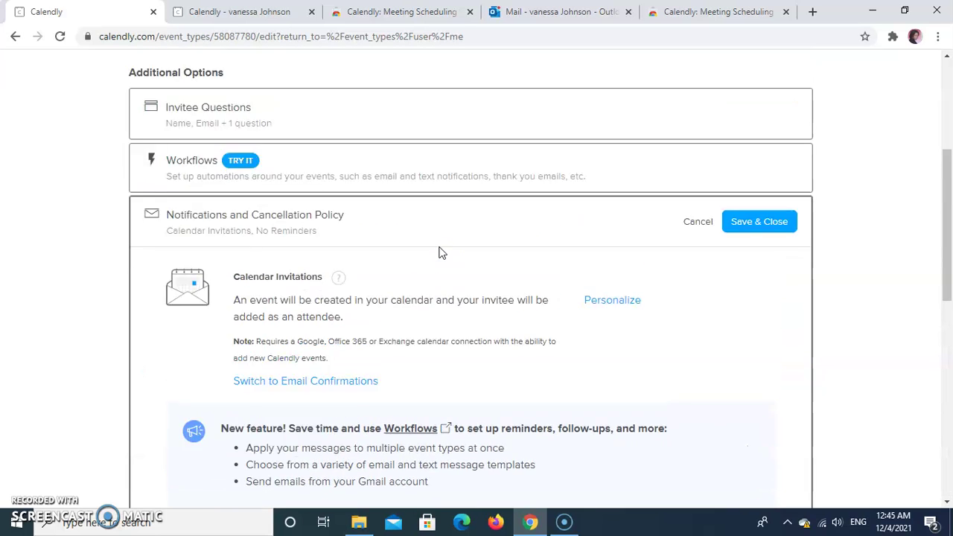
scroll(441, 253, "down", 1)
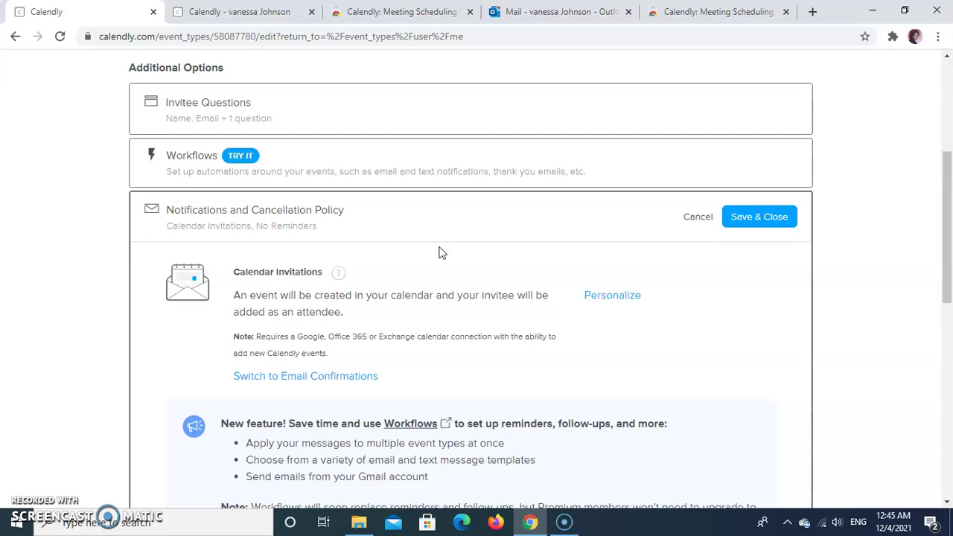
scroll(439, 252, "down", 2)
scroll(439, 251, "down", 2)
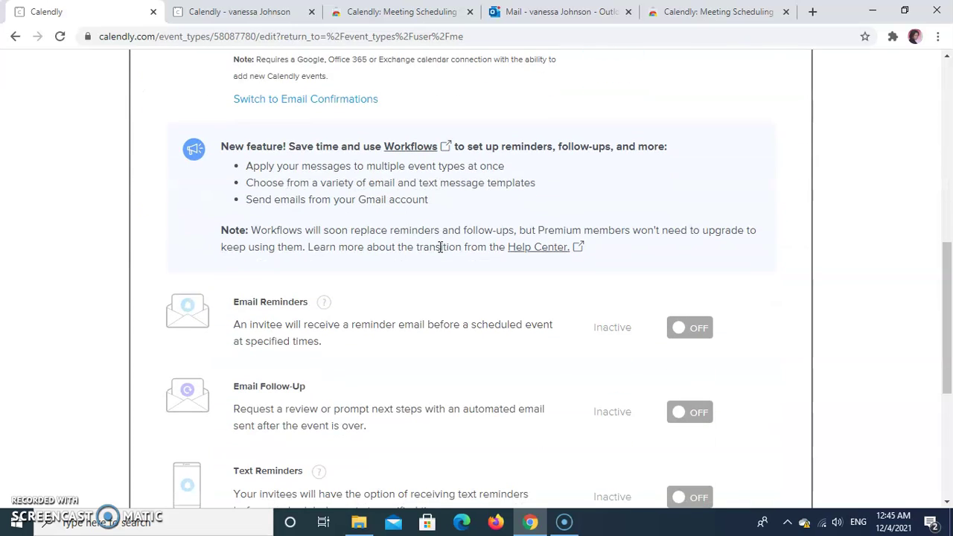
- Turn on email reminders, email follow-up and text reminders in the Academic review event's notification settings
scroll(441, 246, "down", 1)
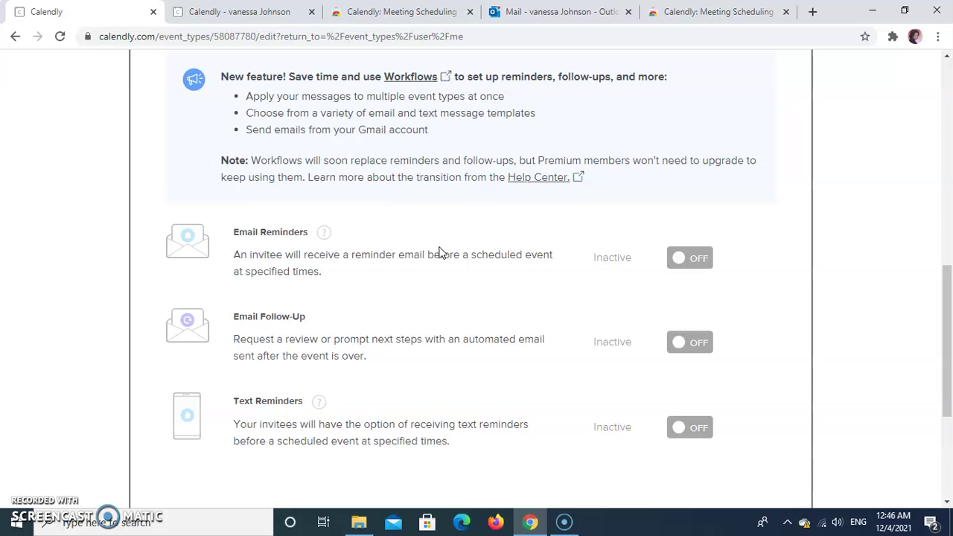
left_click(680, 258)
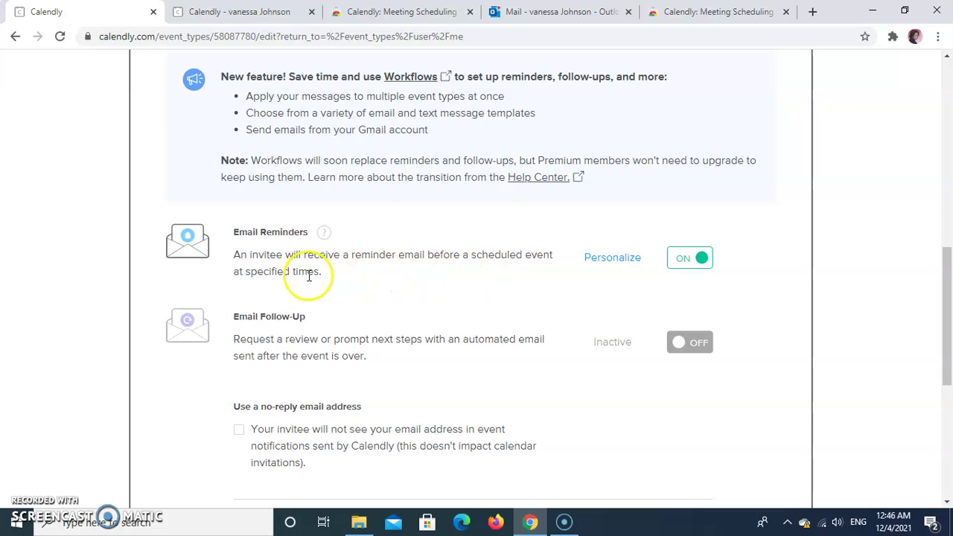
left_click(681, 344)
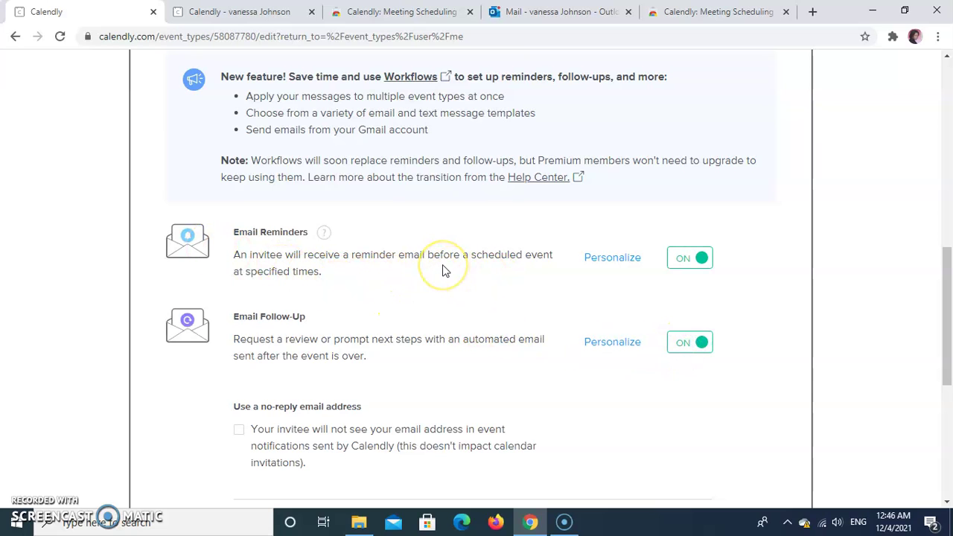
scroll(443, 268, "down", 1)
scroll(443, 266, "down", 1)
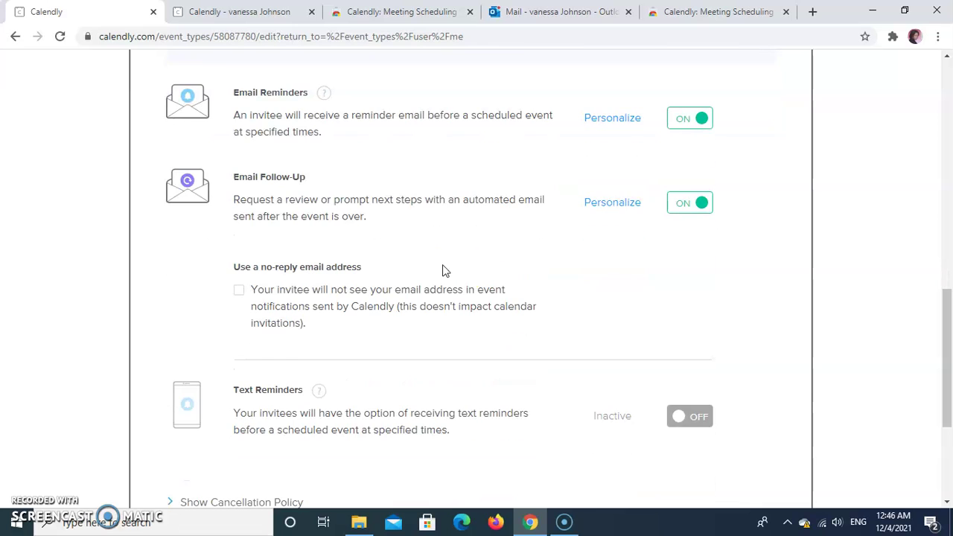
left_click(678, 421)
scroll(591, 330, "down", 2)
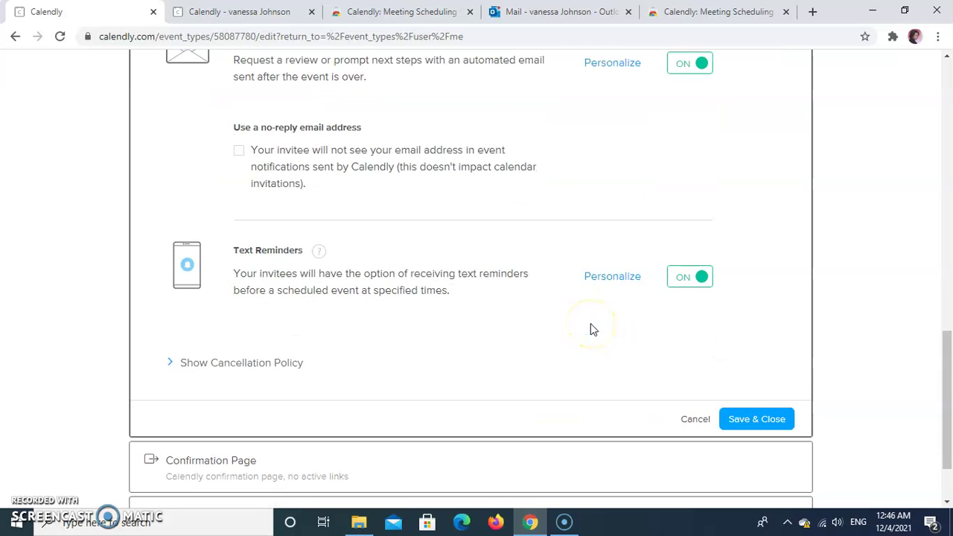
scroll(593, 330, "down", 1)
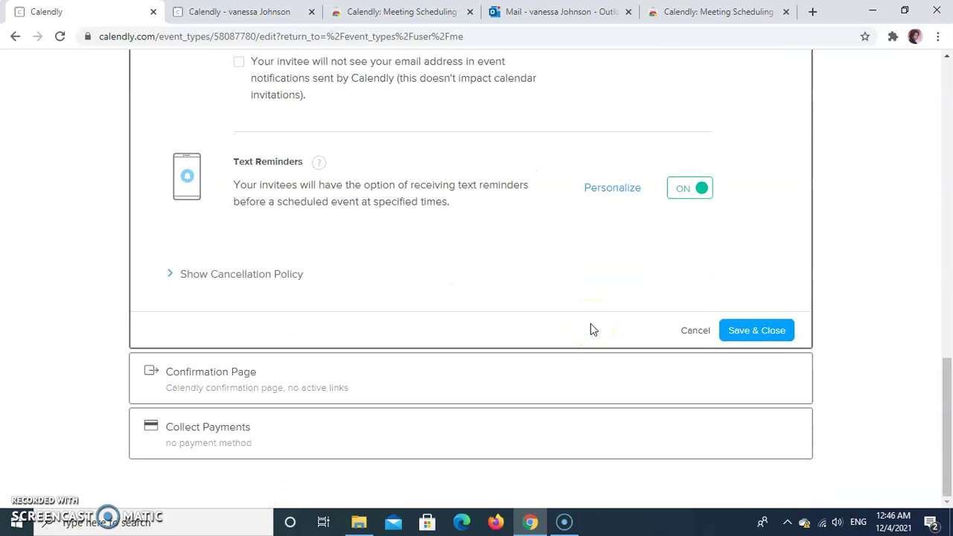
- Look back over the event's booking and additional option sections and the calendar invitation, follow-up and reminder settings
scroll(591, 330, "up", 7)
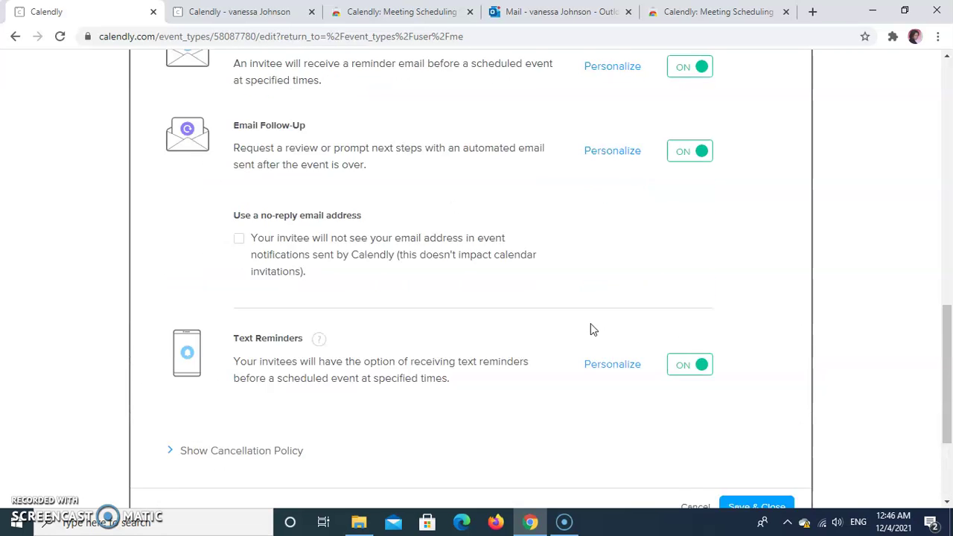
scroll(591, 330, "up", 4)
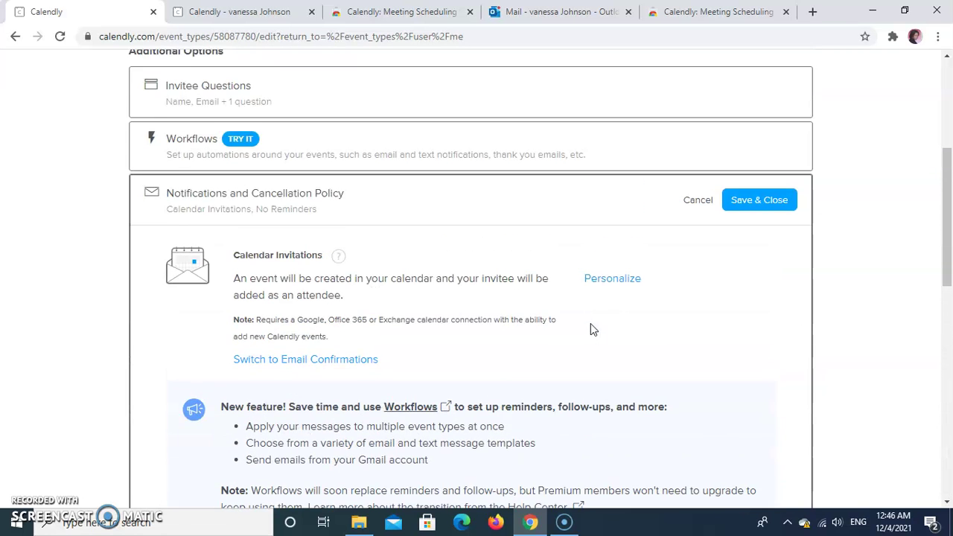
scroll(592, 330, "up", 1)
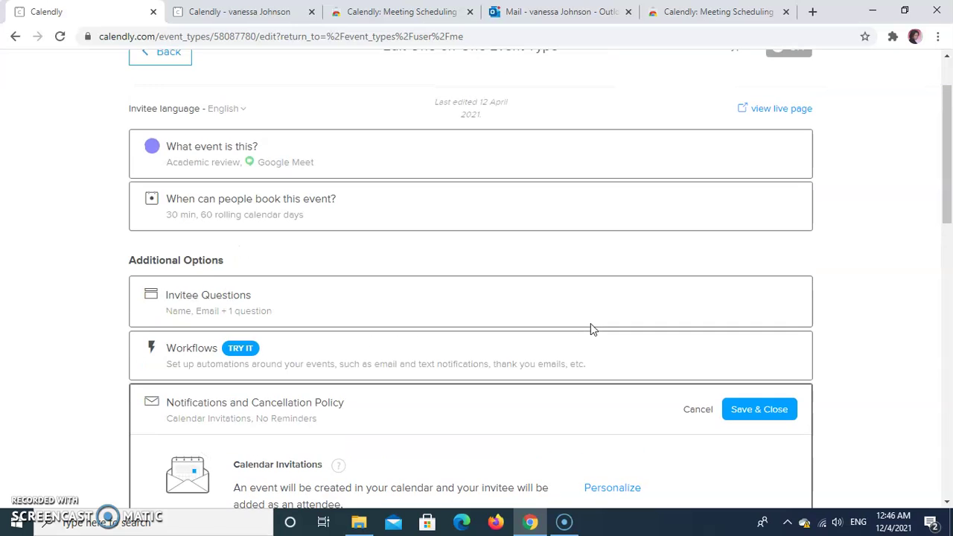
left_click(356, 308)
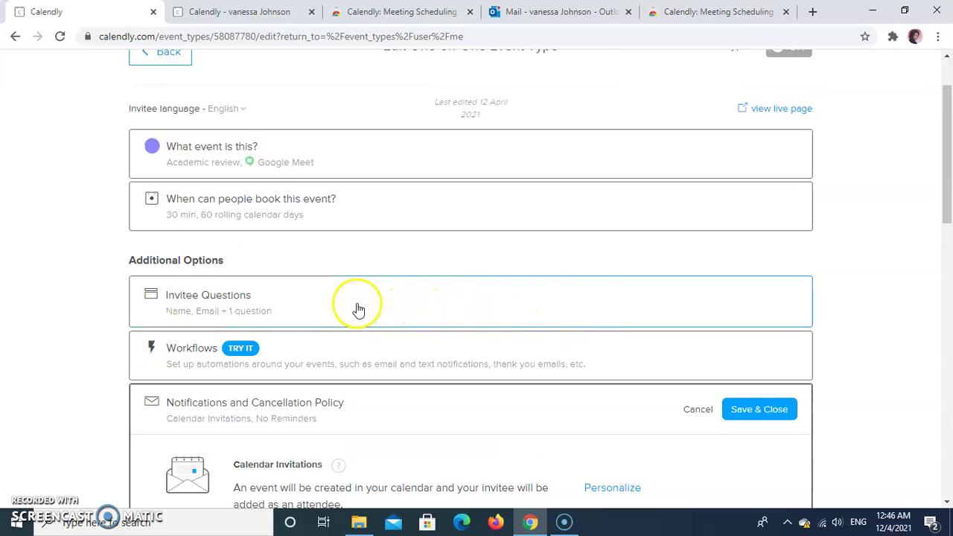
scroll(454, 317, "down", 4)
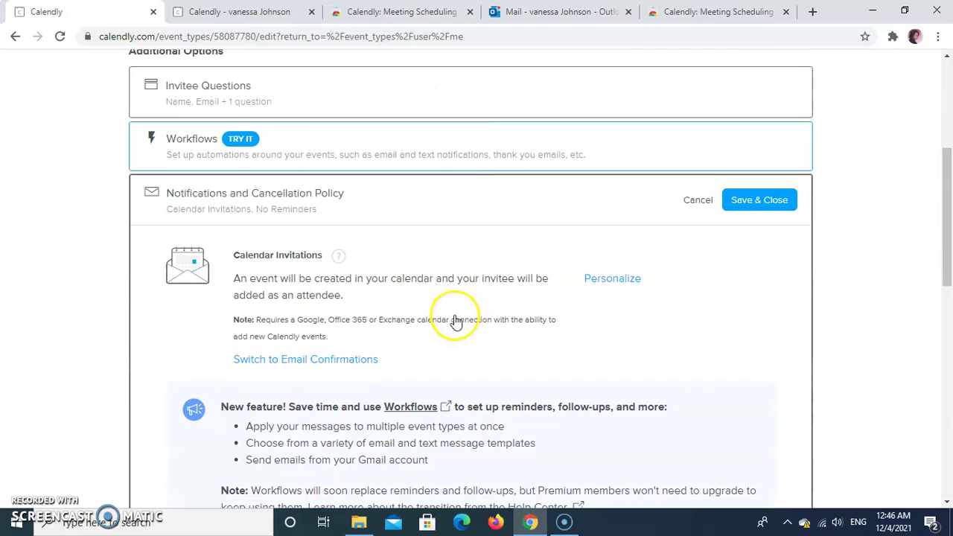
scroll(456, 320, "down", 5)
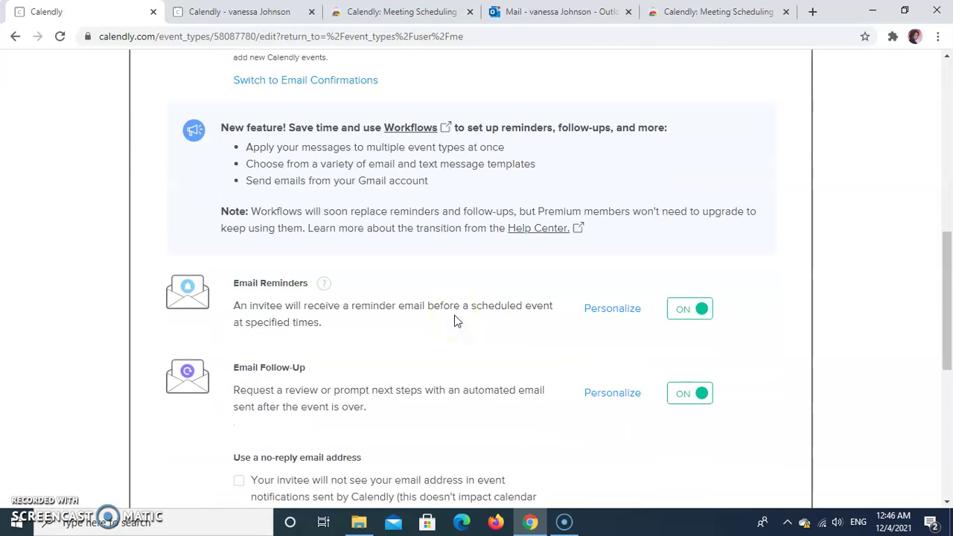
scroll(457, 322, "down", 4)
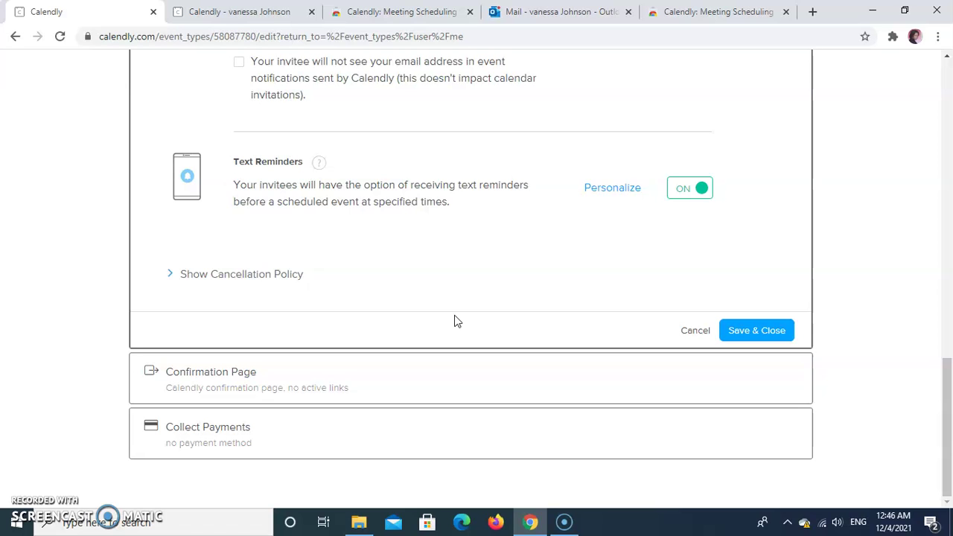
- Keep the Calendly confirmation page as the On confirmation choice, enable the button to schedule another event, and save the Confirmation Page section
left_click(374, 387)
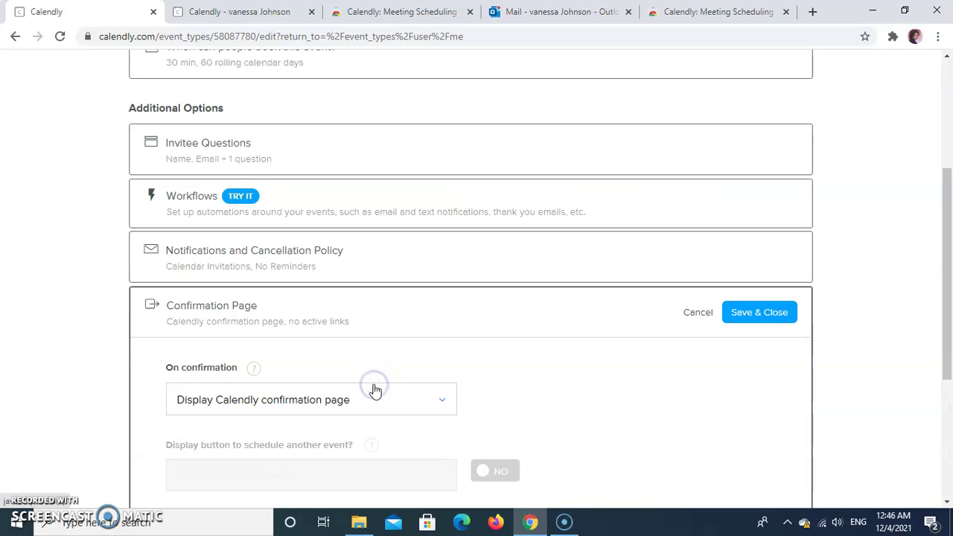
scroll(487, 329, "down", 2)
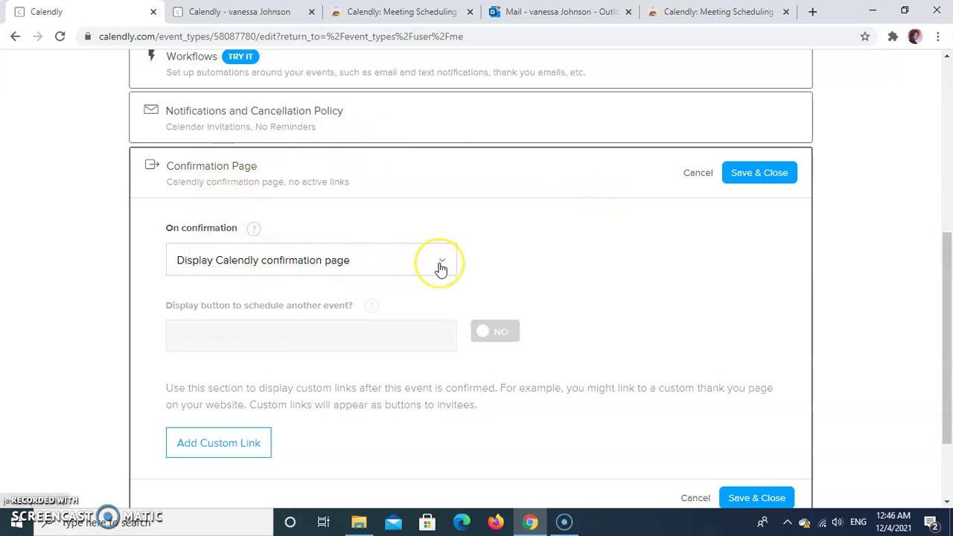
left_click(440, 267)
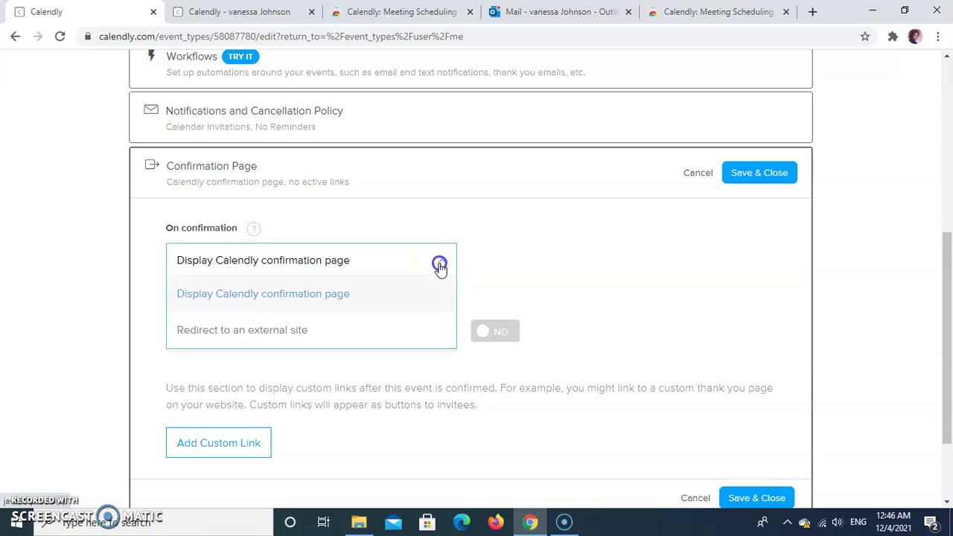
left_click(494, 261)
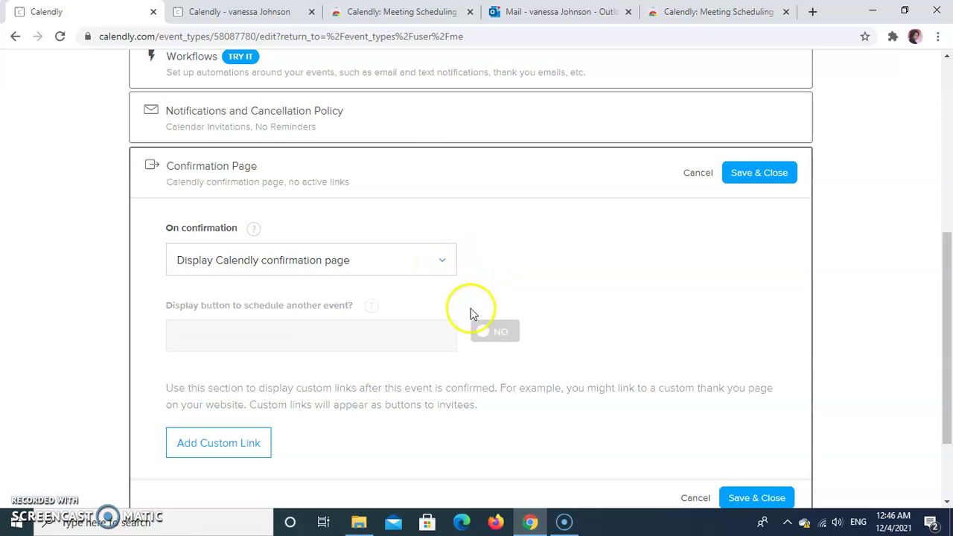
left_click(481, 336)
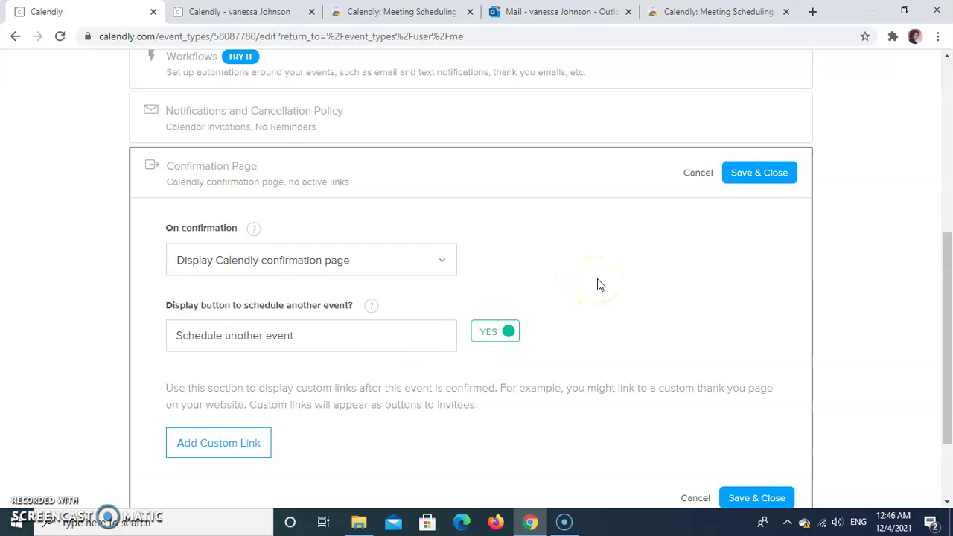
scroll(598, 280, "down", 1)
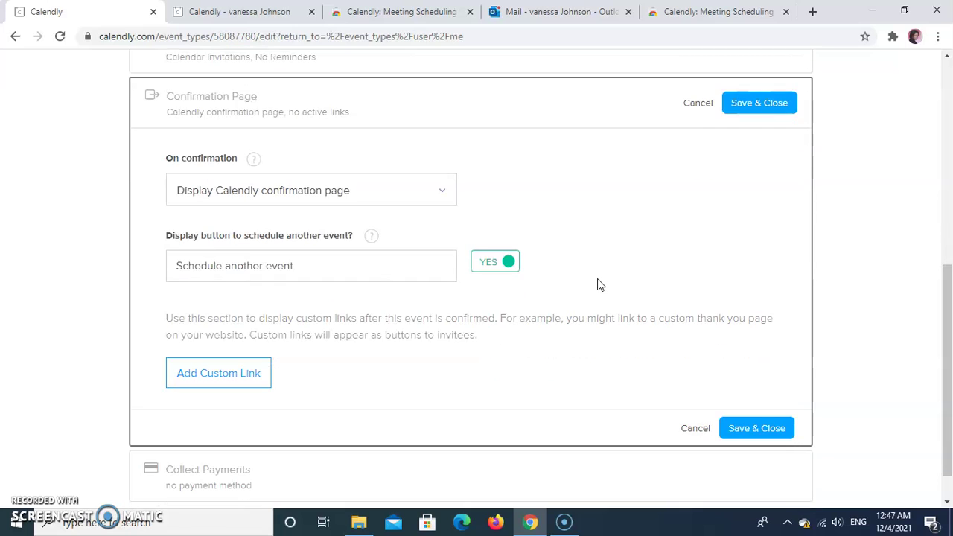
left_click(772, 430)
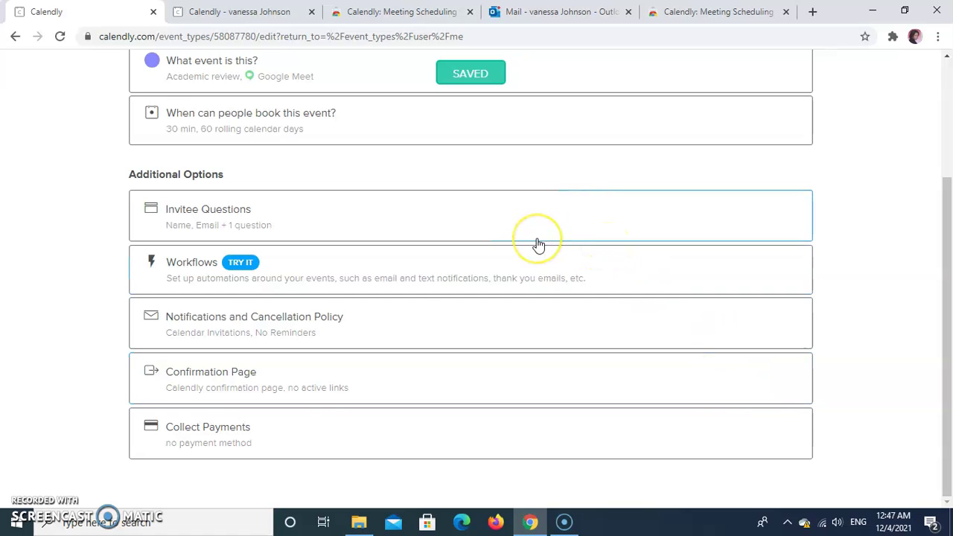
- Open the Workflows section and review its description and the example workflows for the event type
scroll(539, 244, "up", 2)
scroll(538, 244, "down", 2)
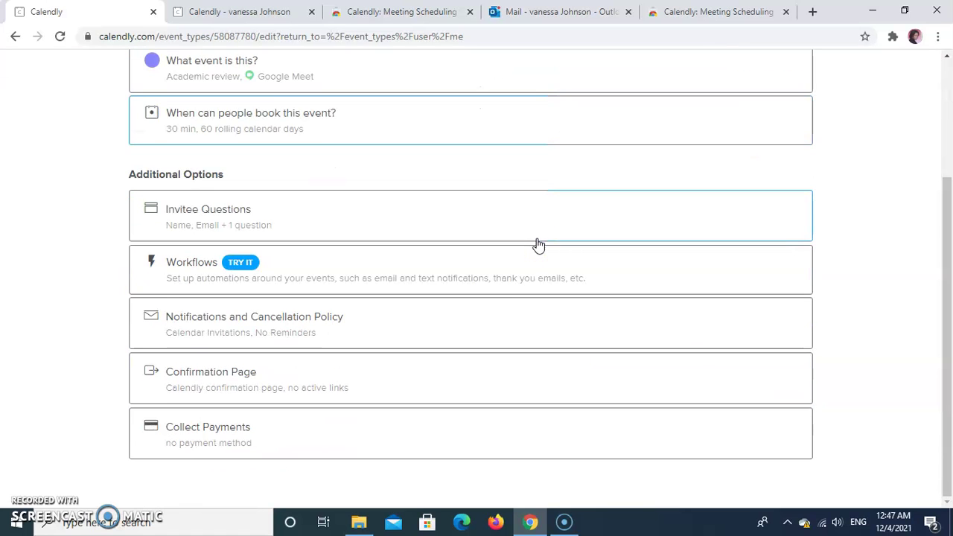
left_click(367, 287)
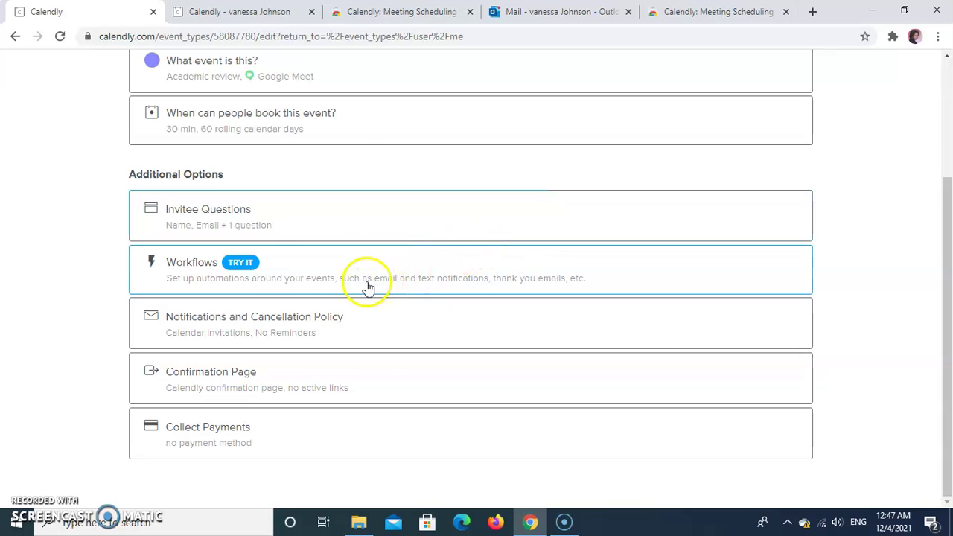
left_click(290, 274)
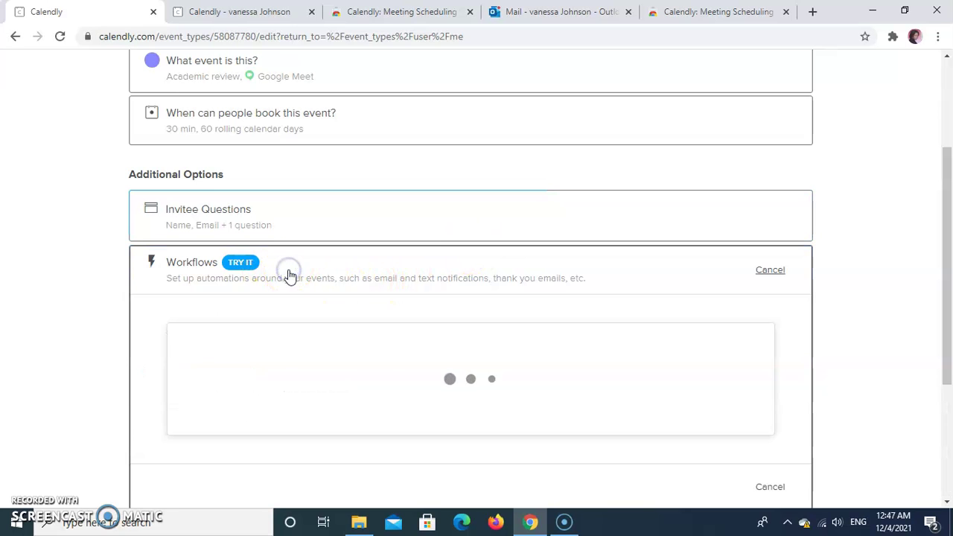
scroll(457, 270, "down", 1)
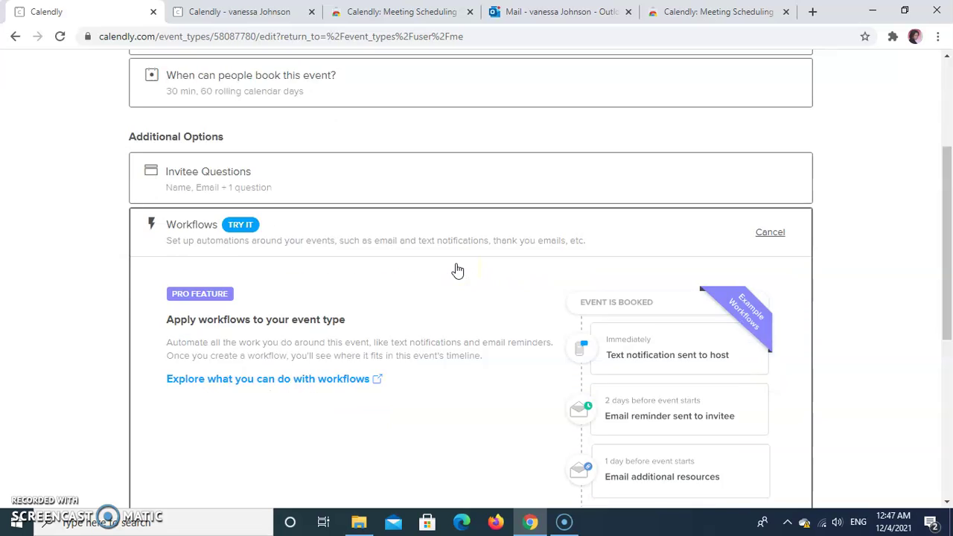
scroll(457, 271, "down", 3)
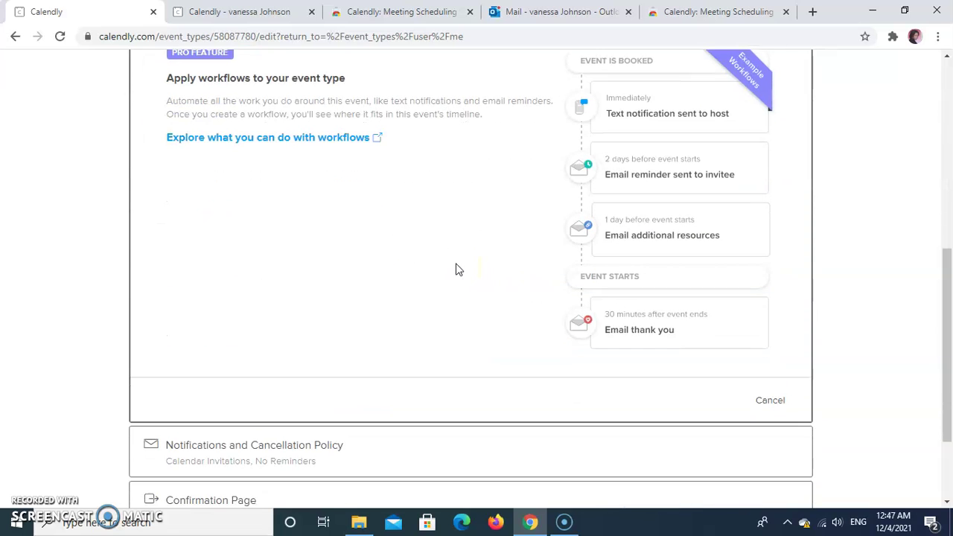
scroll(458, 270, "up", 5)
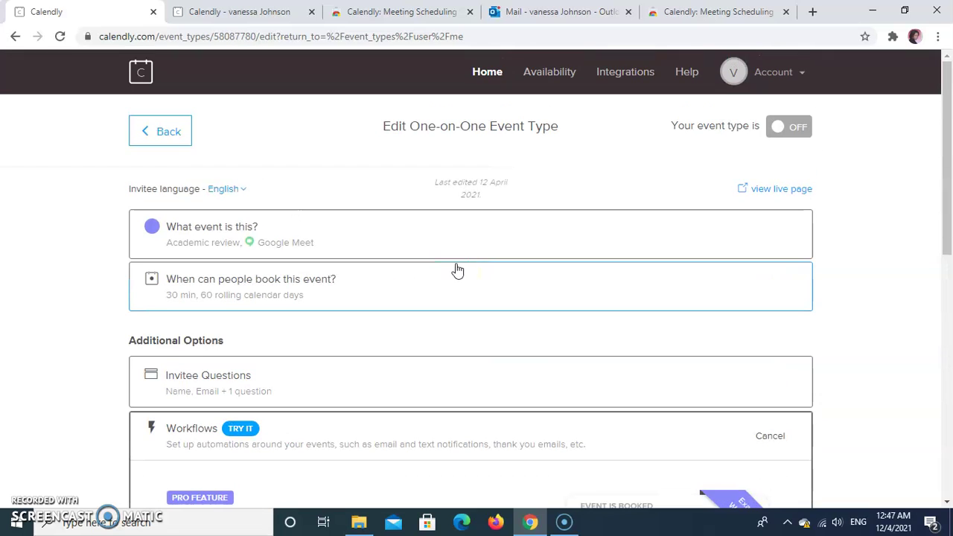
scroll(457, 271, "down", 6)
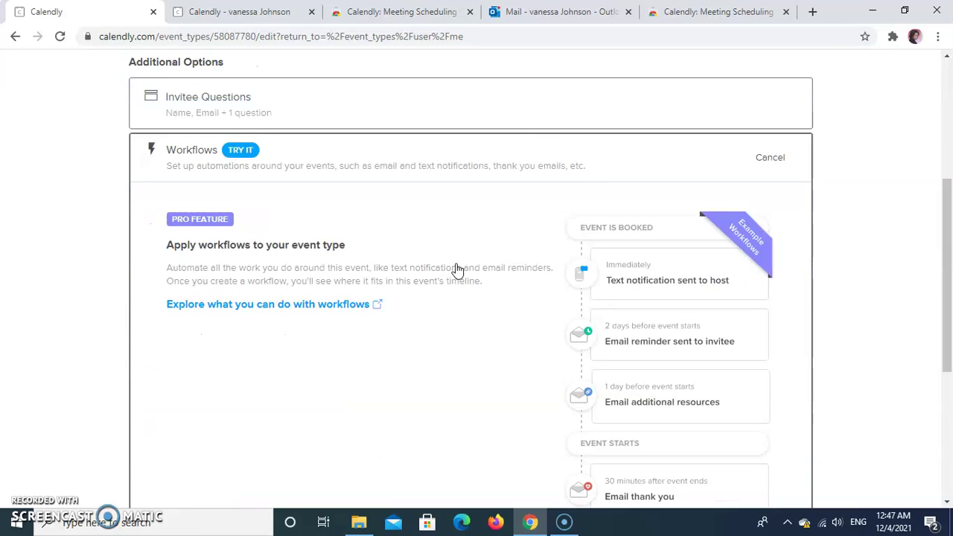
scroll(457, 271, "down", 1)
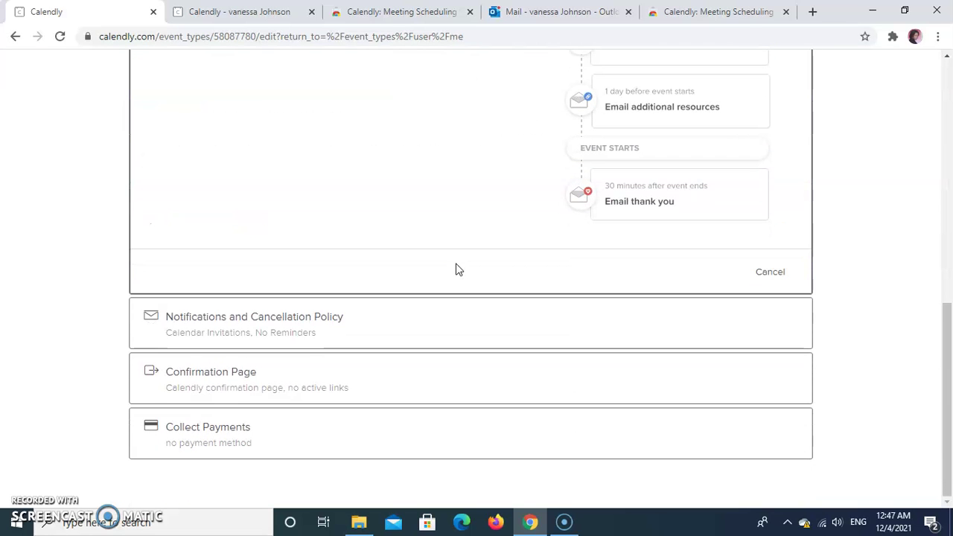
scroll(457, 270, "up", 7)
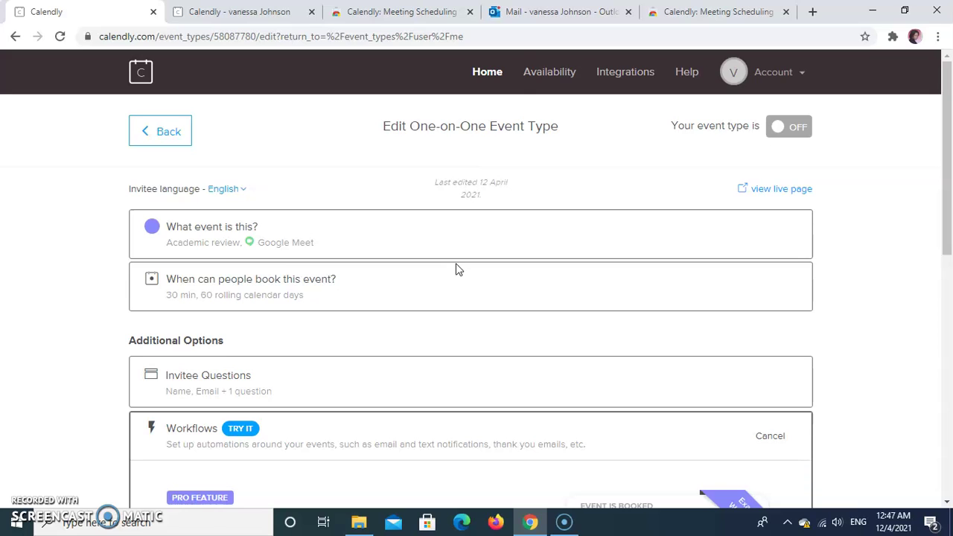
- Return to the event types list and turn on the Academic review event
left_click(489, 75)
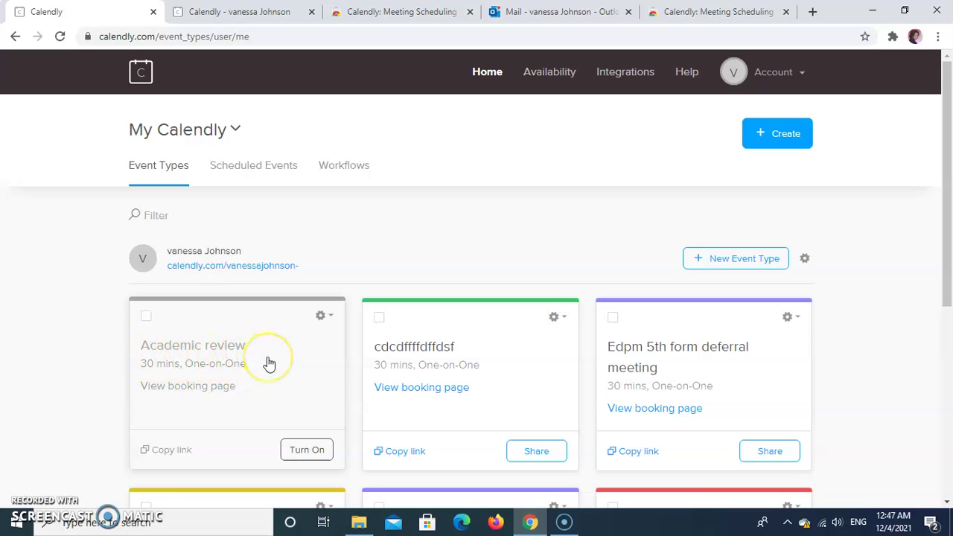
scroll(269, 363, "down", 1)
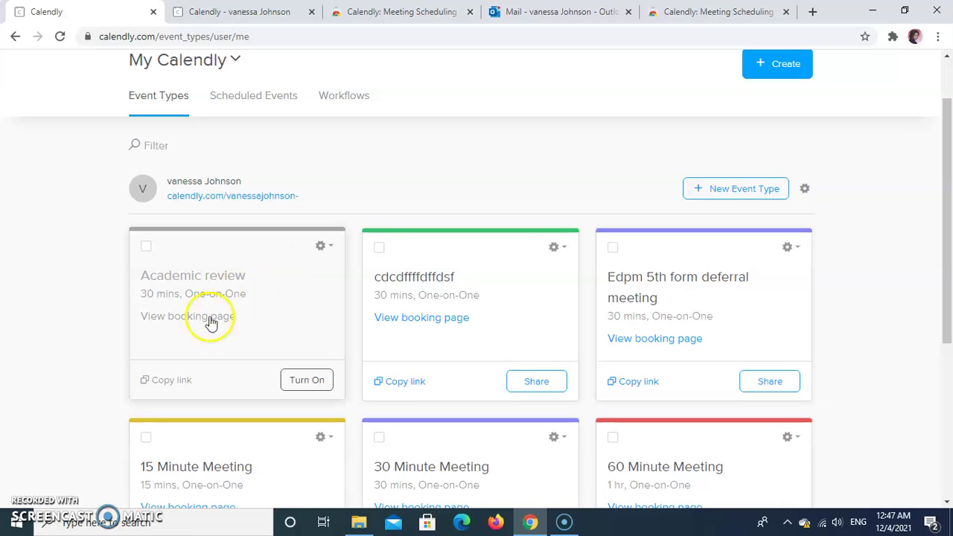
left_click(162, 382)
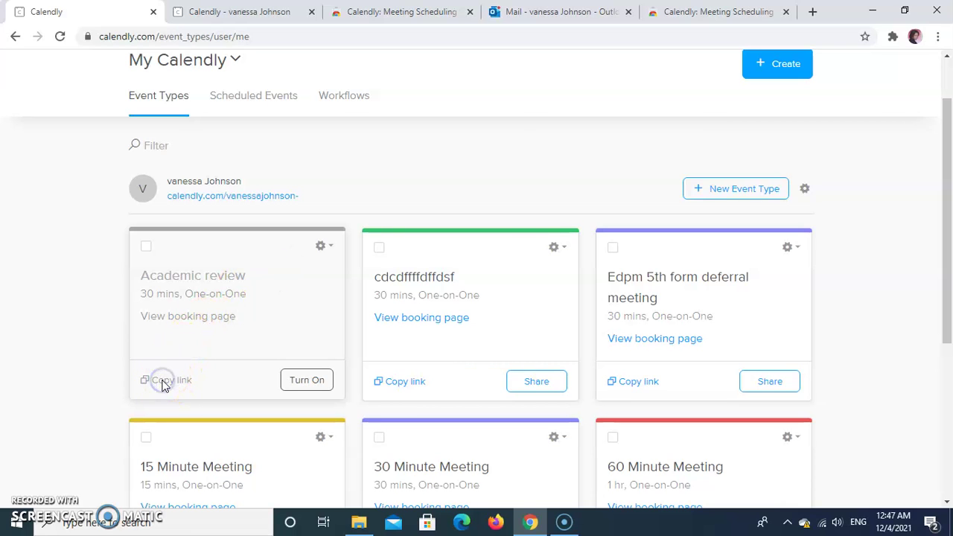
left_click(309, 381)
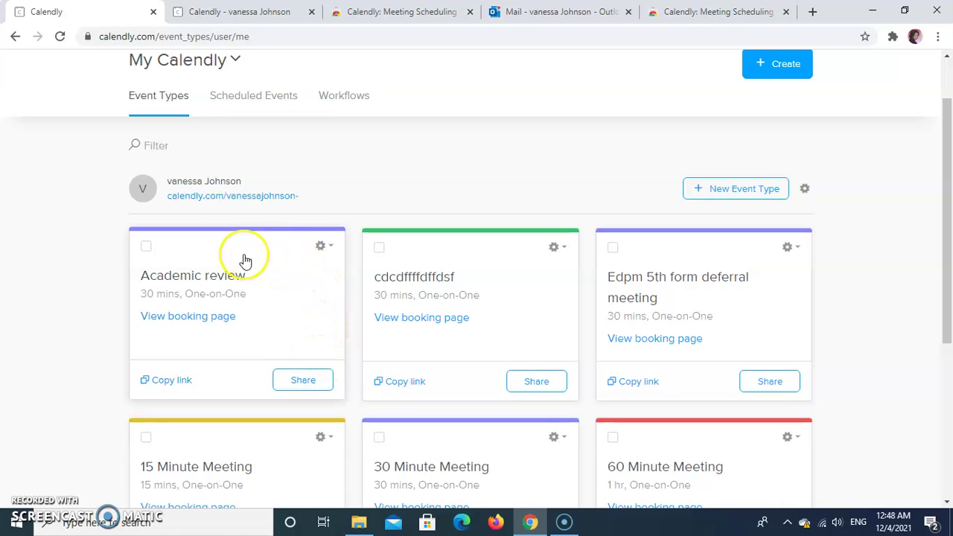
- Open the sharing options for the Academic review event, copy its scheduling link and close the dialog
left_click(302, 382)
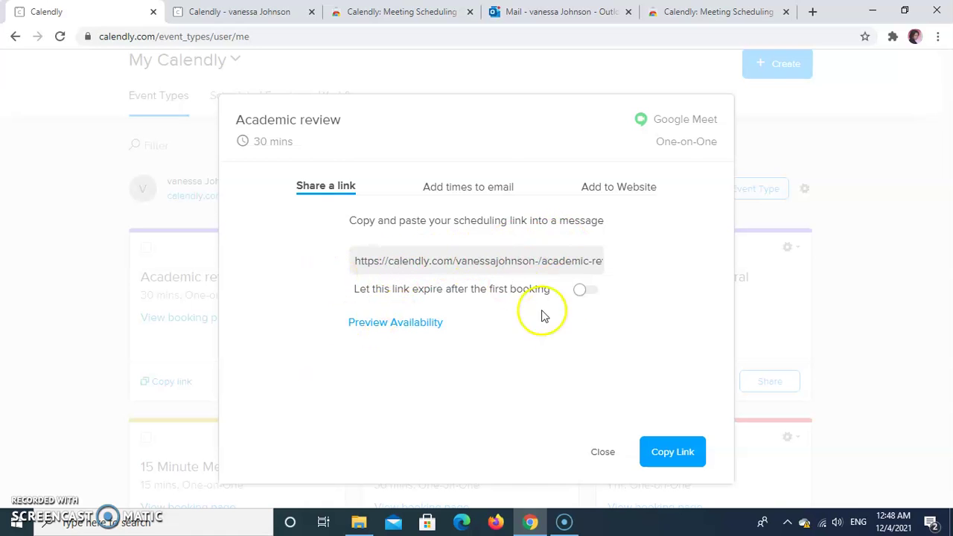
left_click(670, 454)
left_click(604, 453)
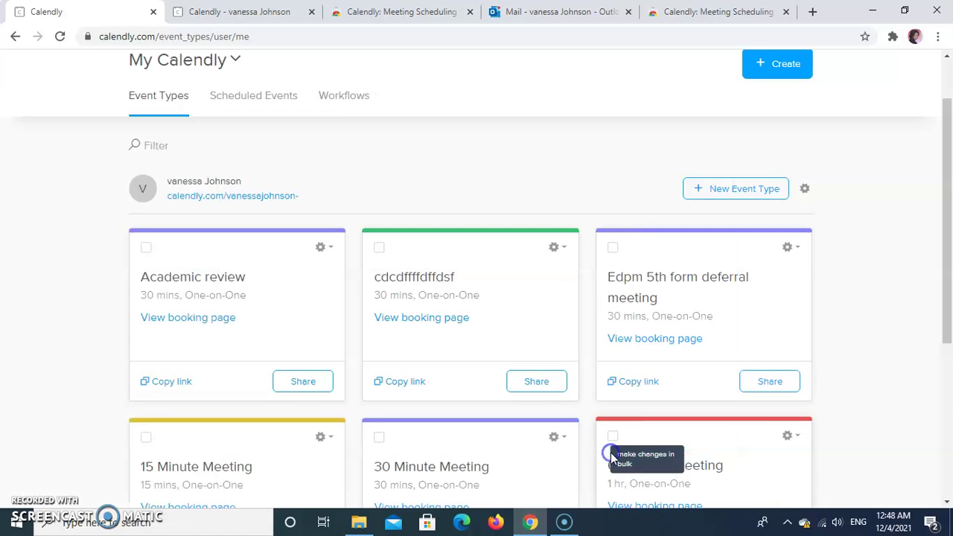
scroll(465, 185, "up", 1)
scroll(465, 186, "down", 4)
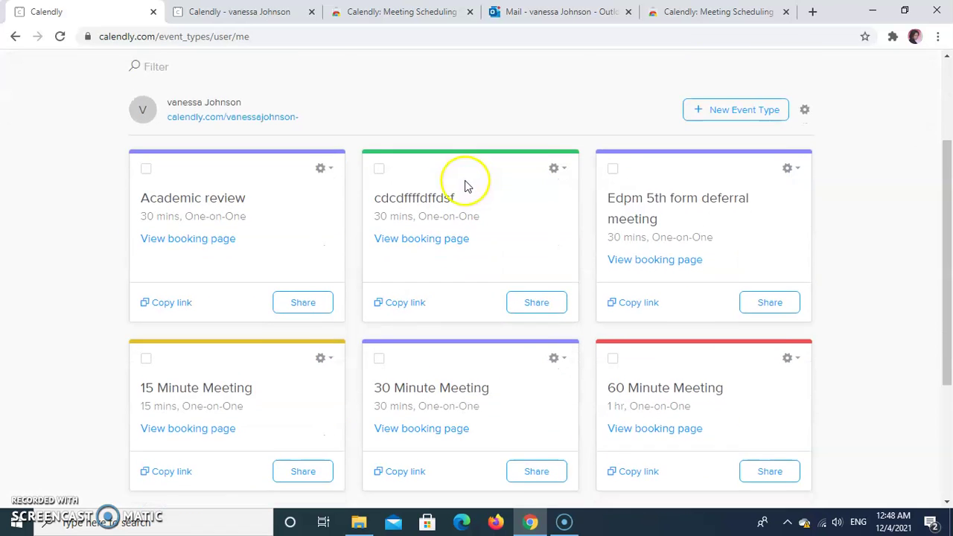
scroll(465, 188, "up", 3)
scroll(465, 187, "up", 2)
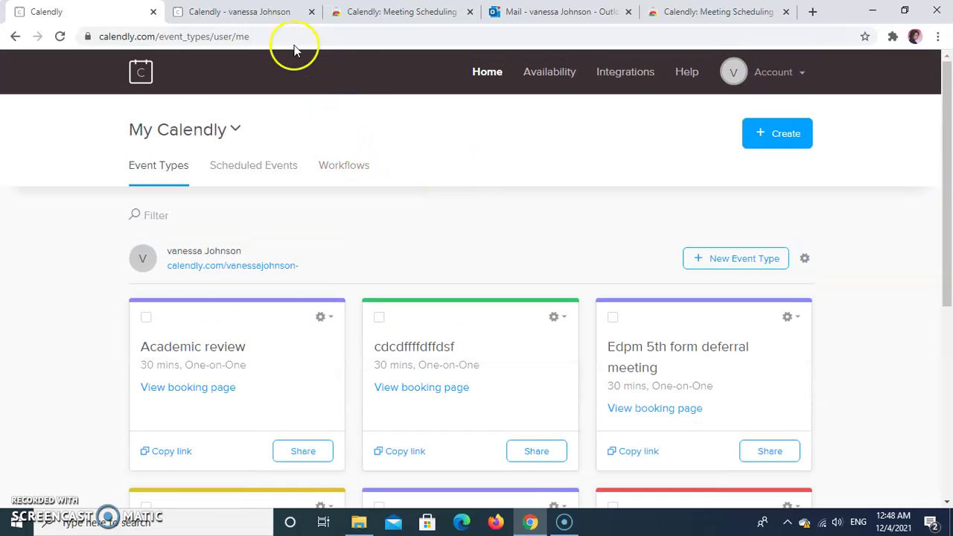
- Switch to the Outlook mailbox and read the accepted-invitation email for the Edpm 5th form deferral meeting, including its date, attendees and change links
left_click(521, 12)
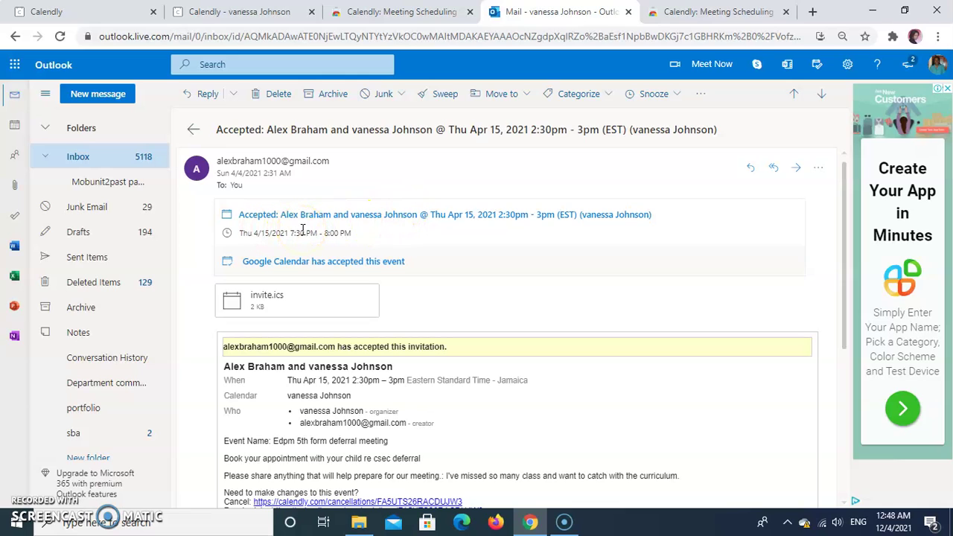
left_click(252, 12)
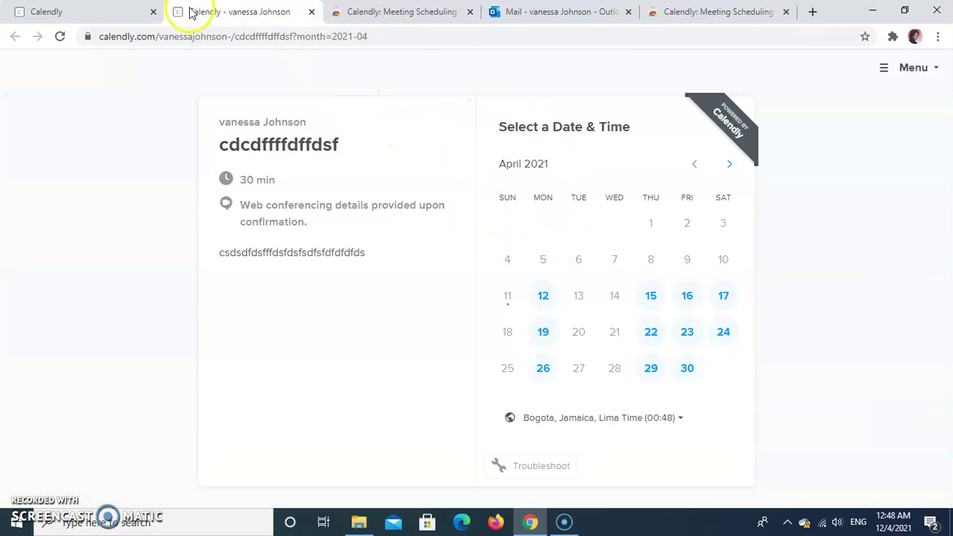
left_click(449, 15)
left_click(525, 15)
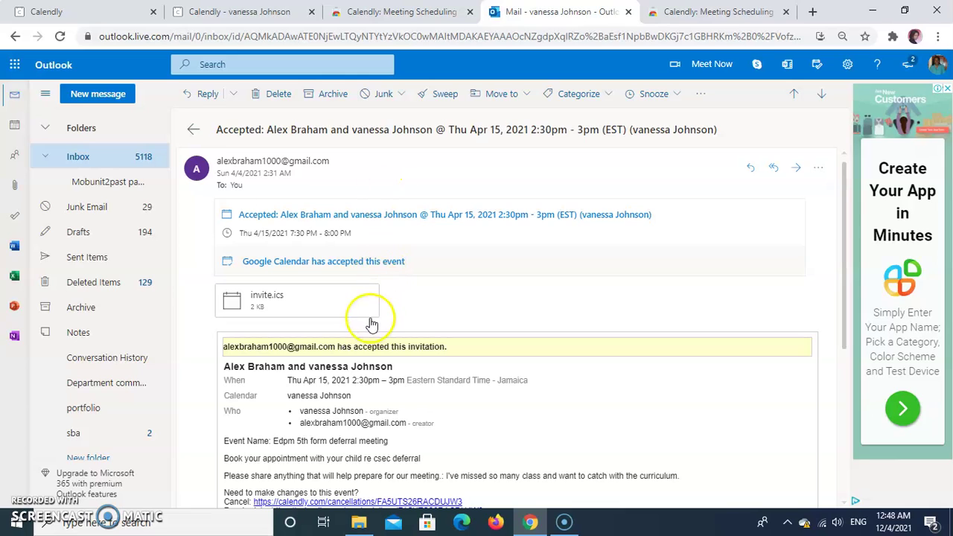
scroll(458, 359, "down", 3)
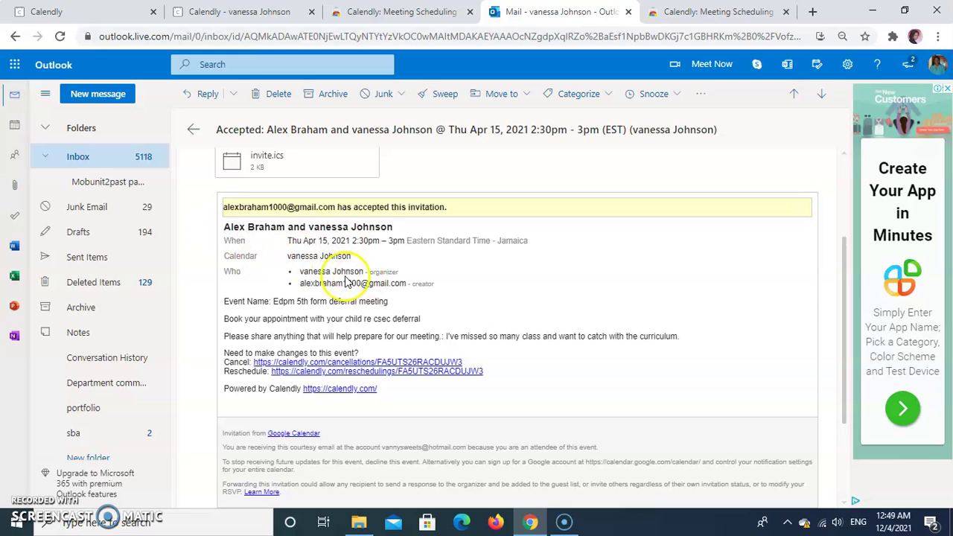
scroll(356, 263, "down", 1)
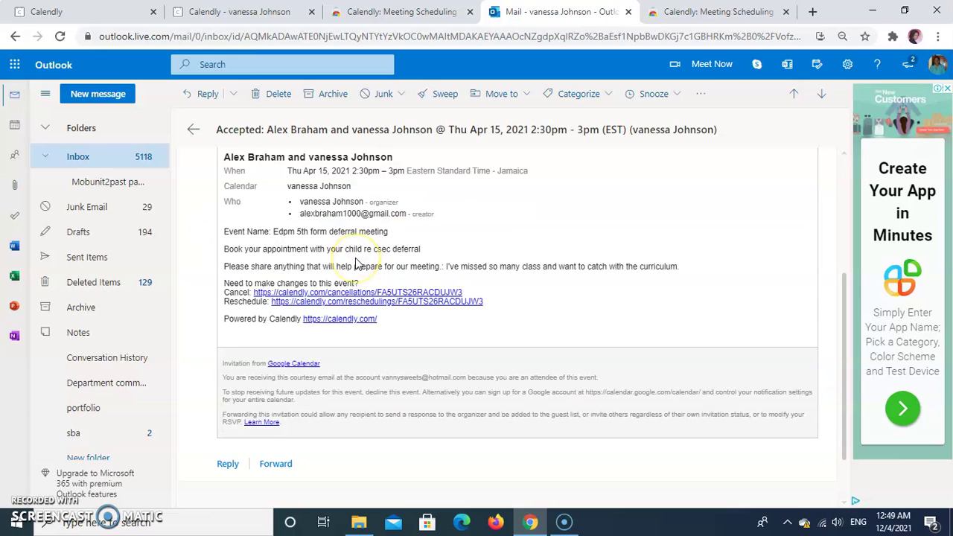
scroll(355, 263, "up", 3)
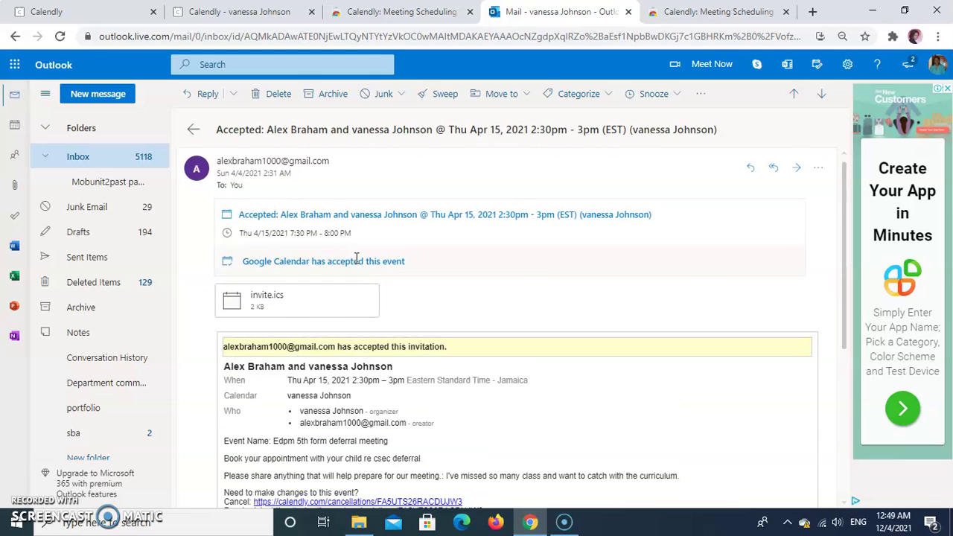
scroll(356, 258, "down", 1)
scroll(355, 258, "down", 2)
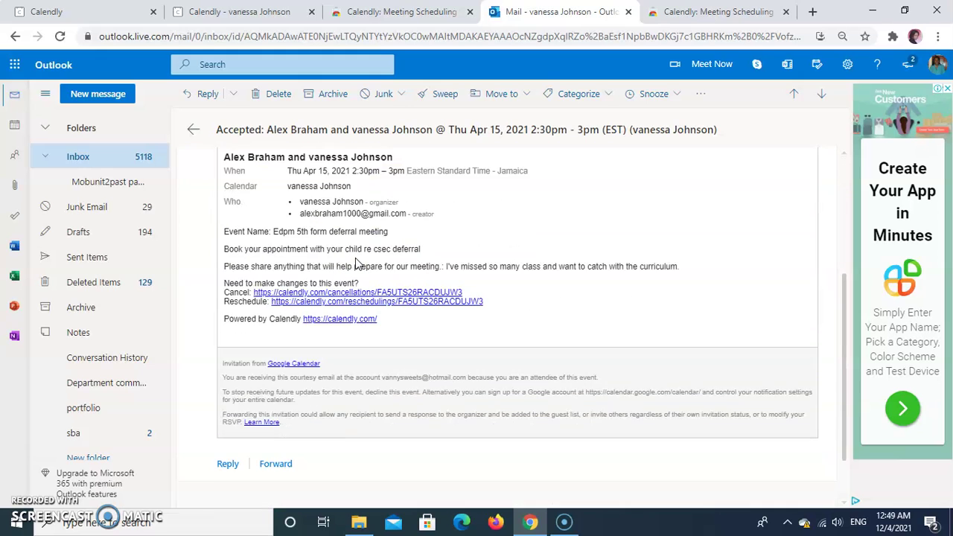
scroll(356, 262, "up", 2)
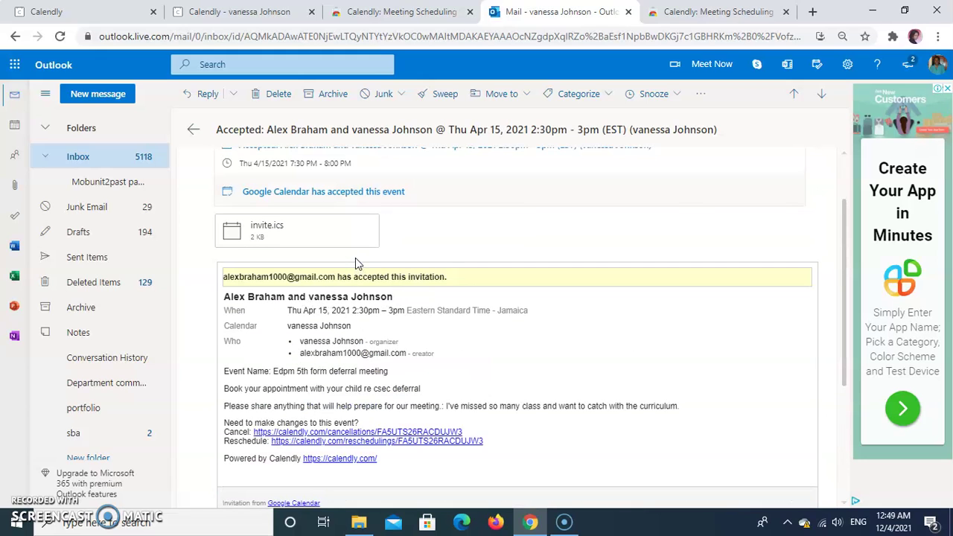
scroll(350, 269, "down", 1)
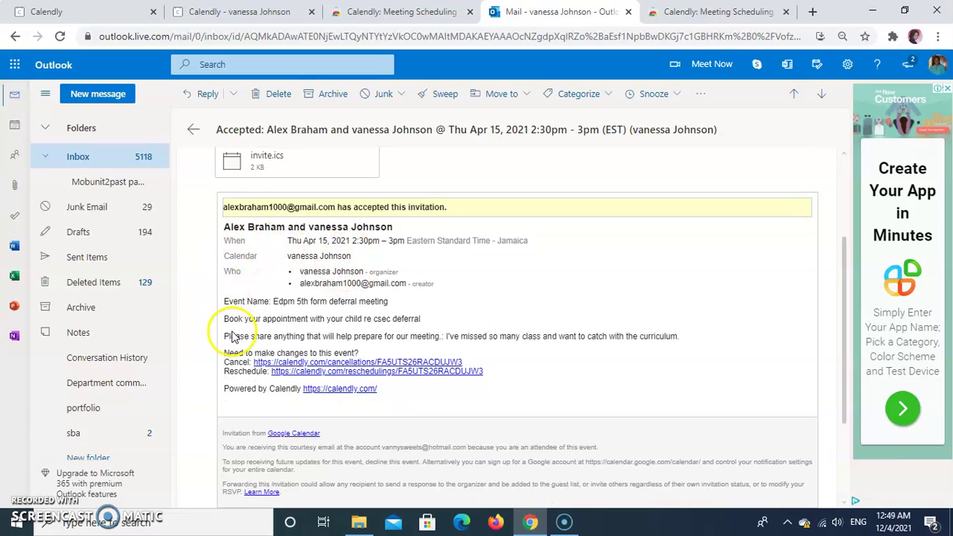
- Return to the Calendly event types list and open the live booking page of the Academic review event
left_click(82, 15)
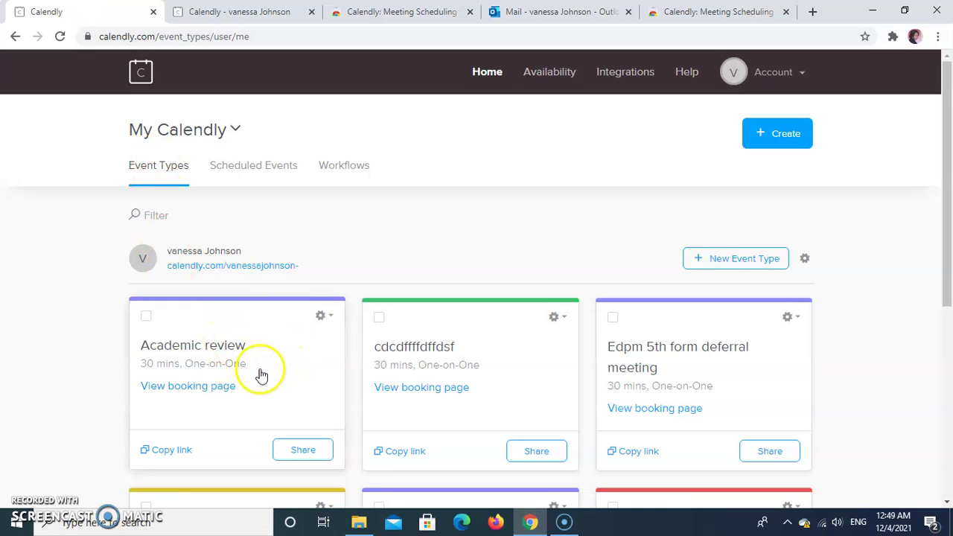
scroll(249, 377, "down", 1)
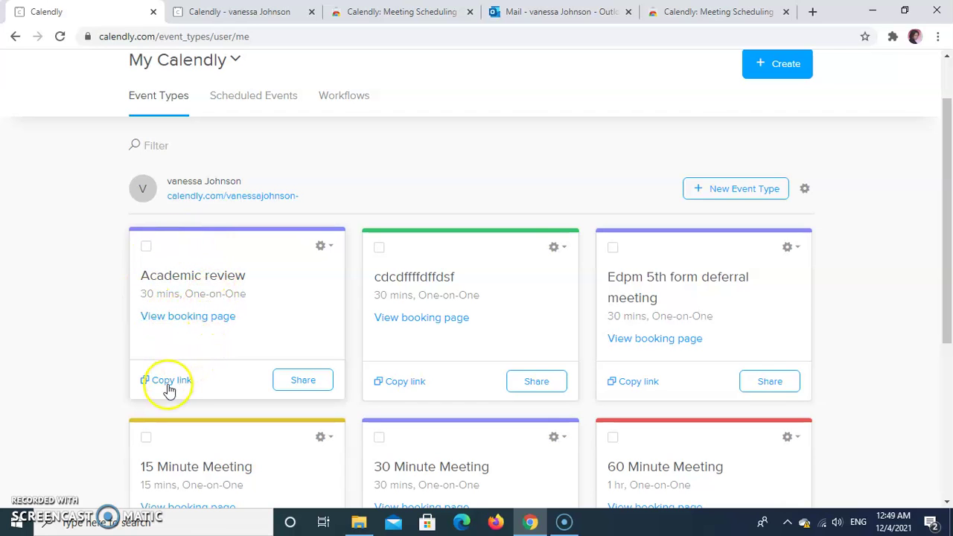
left_click(200, 296)
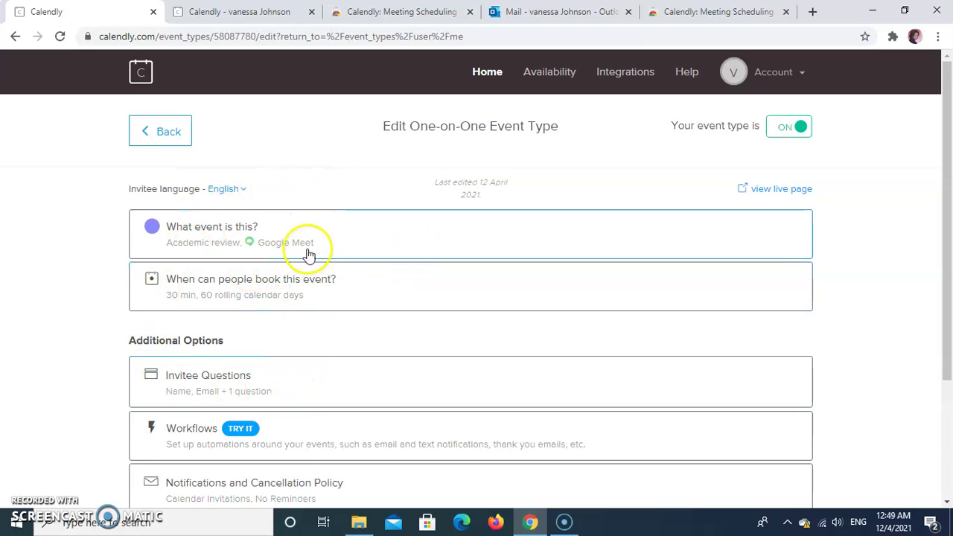
left_click(477, 78)
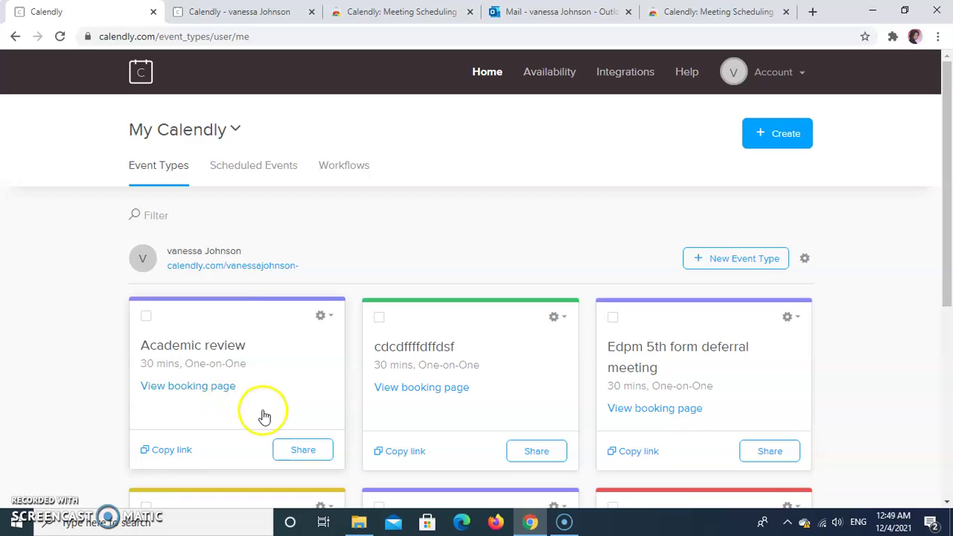
left_click(177, 387)
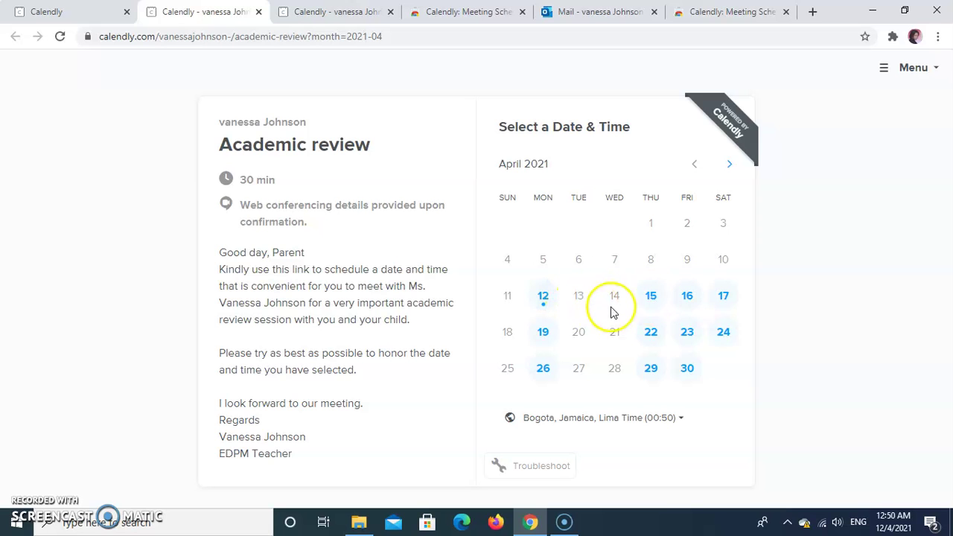
- Check the time slots offered on April 12, 15 and 16, and select 12:00 on Thursday, April 15
left_click(656, 302)
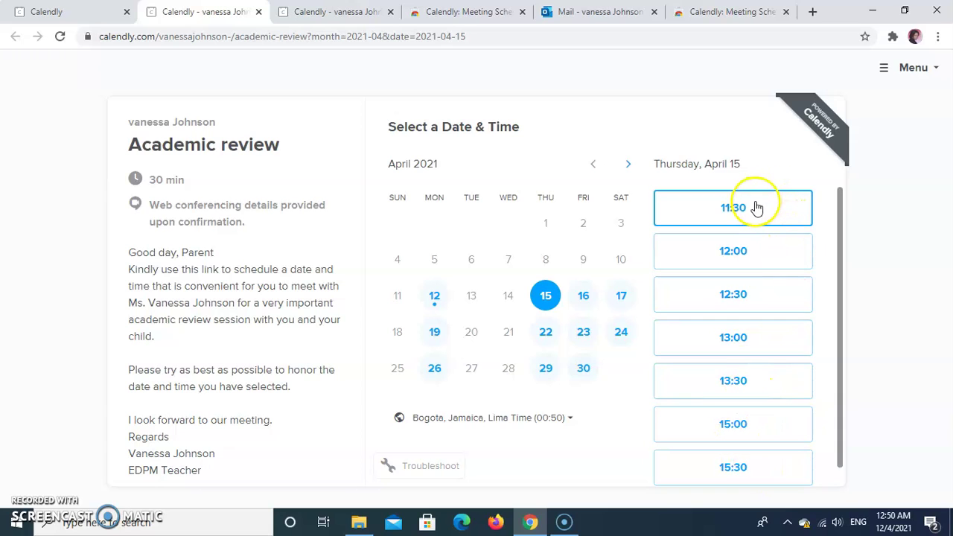
left_click(588, 298)
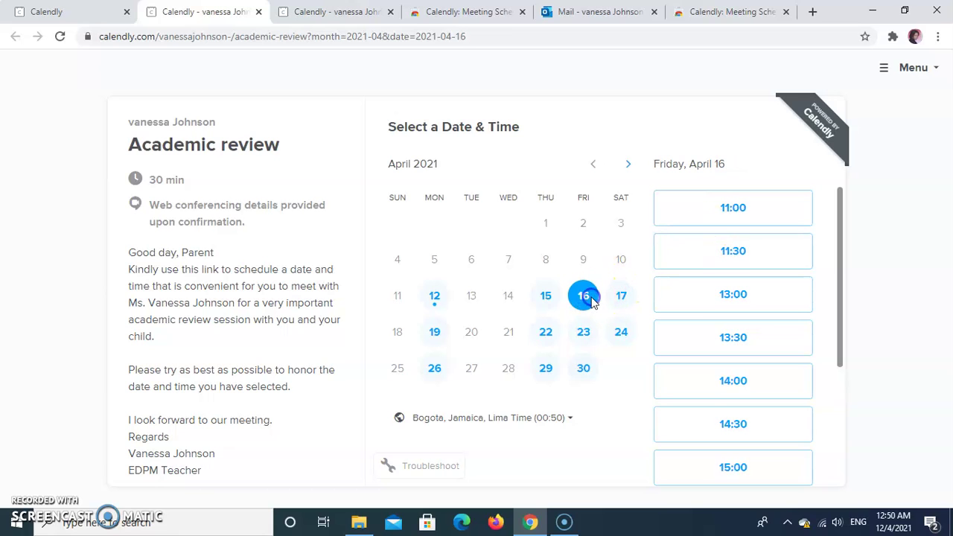
left_click(430, 306)
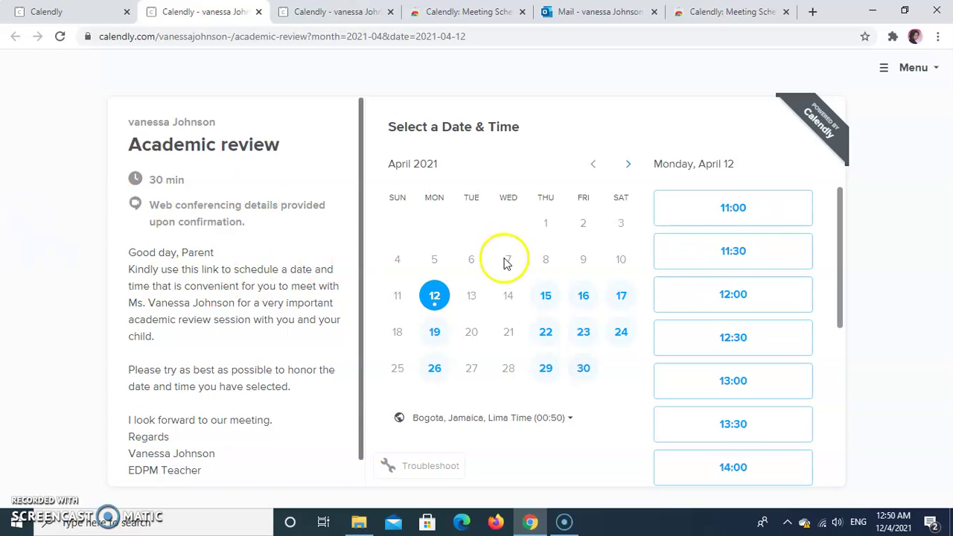
left_click(546, 297)
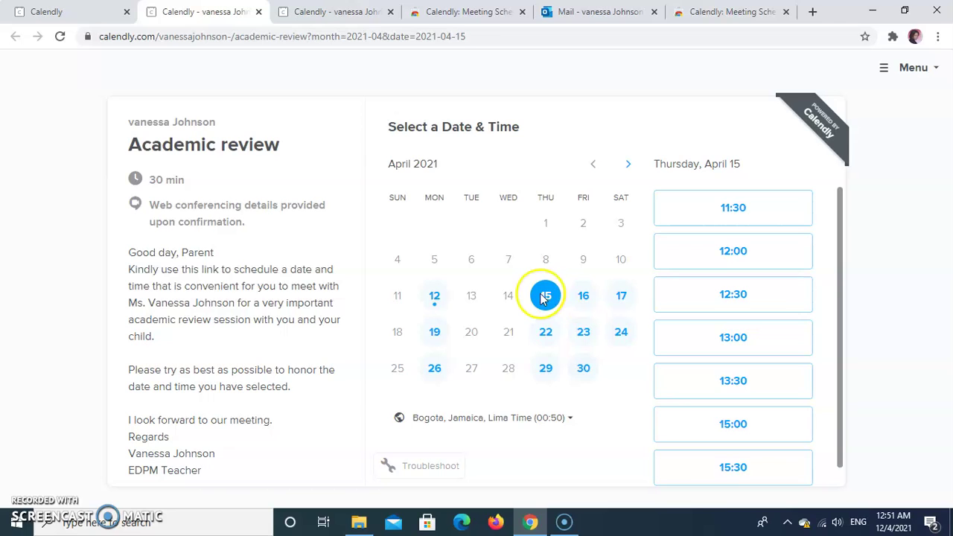
left_click(732, 253)
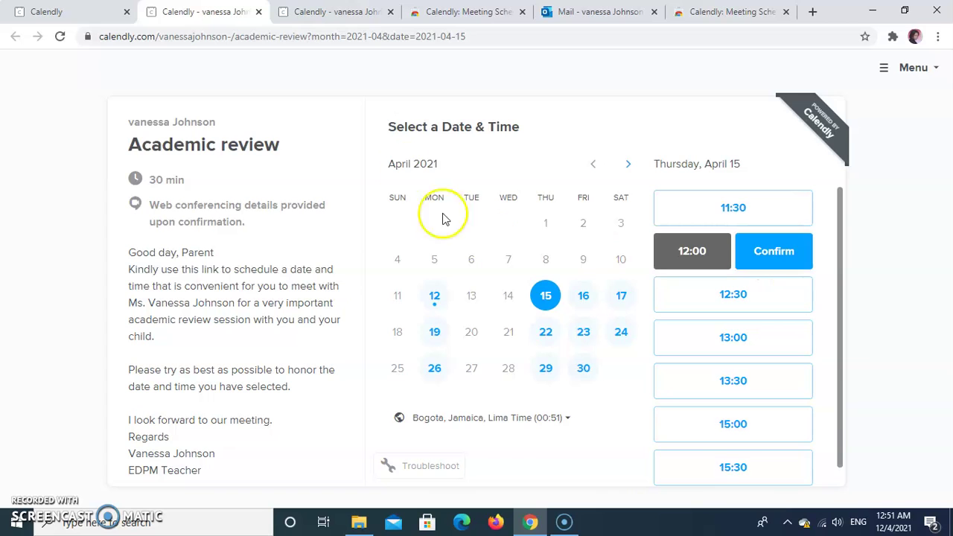
- Switch back to the Outlook acceptance email and review its meeting time, event name, invitee's answer, and cancel and reschedule links
left_click(321, 12)
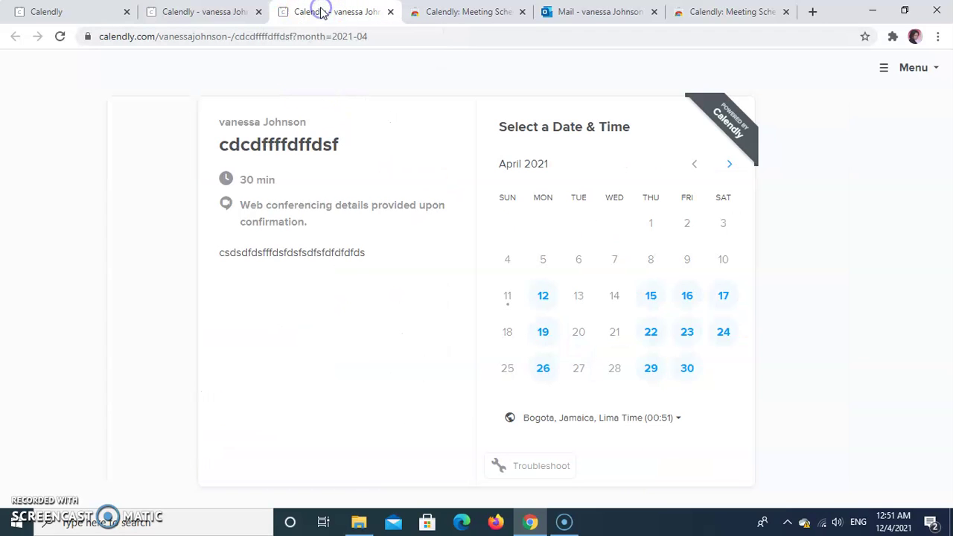
left_click(228, 11)
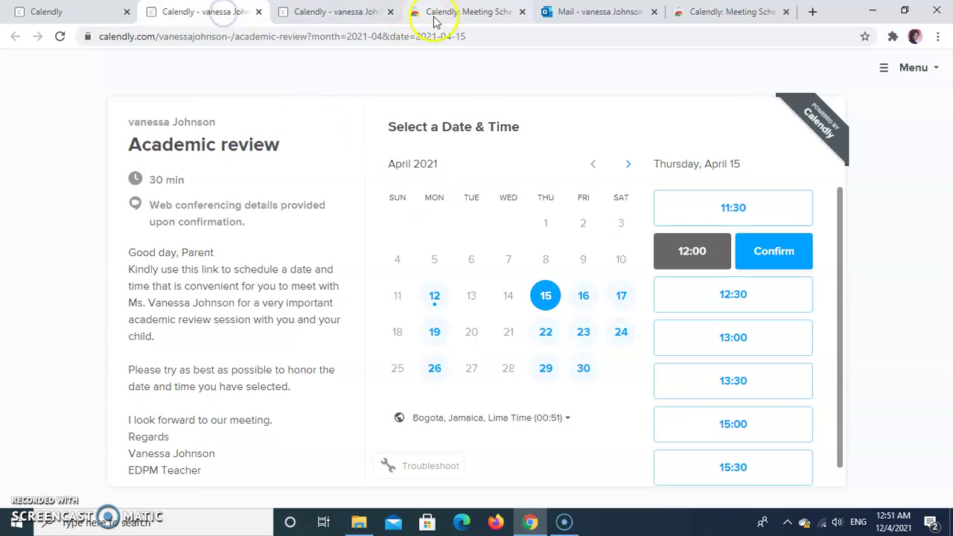
left_click(560, 12)
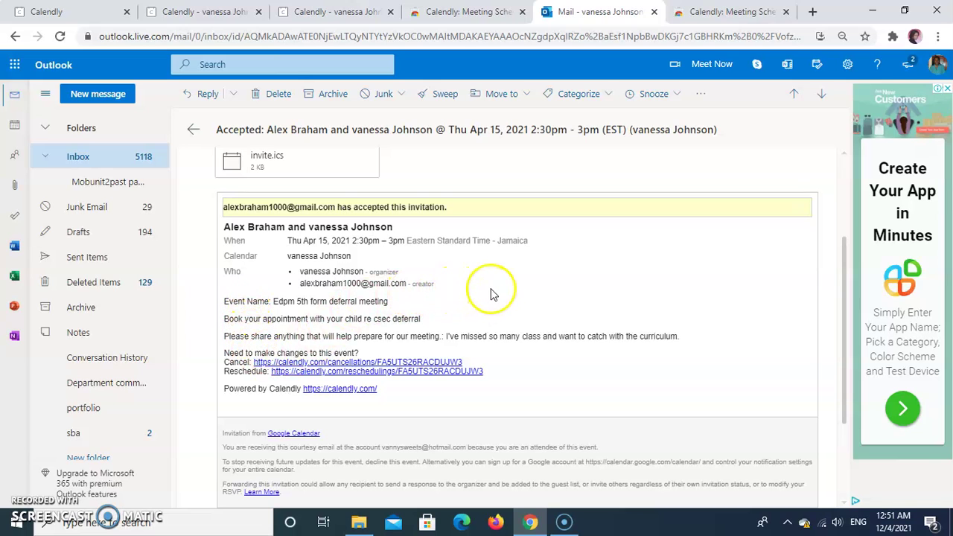
scroll(497, 293, "up", 2)
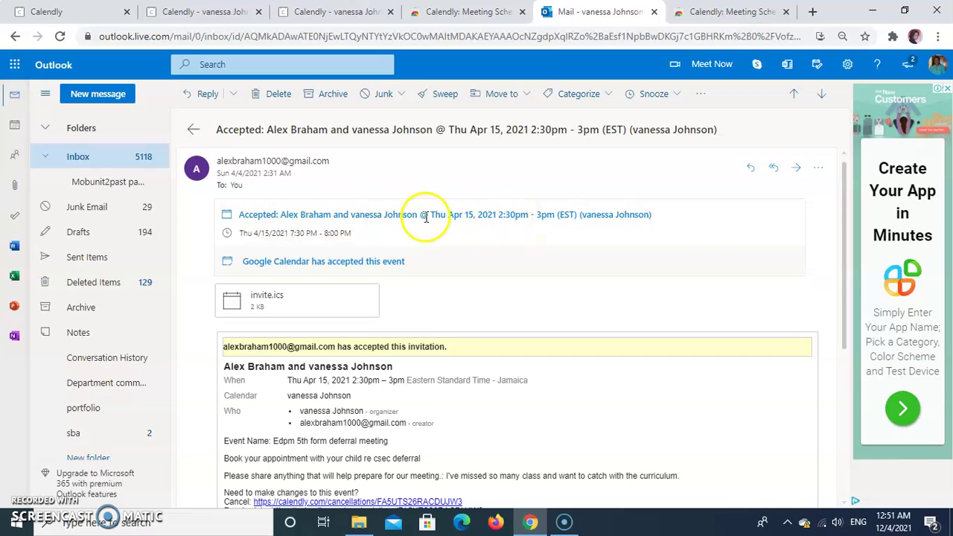
scroll(462, 280, "down", 2)
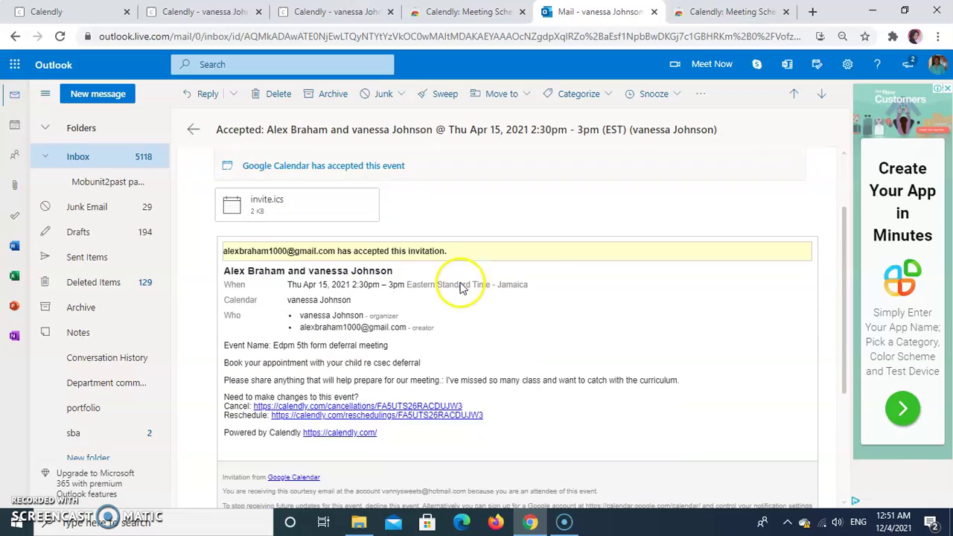
scroll(462, 287, "down", 1)
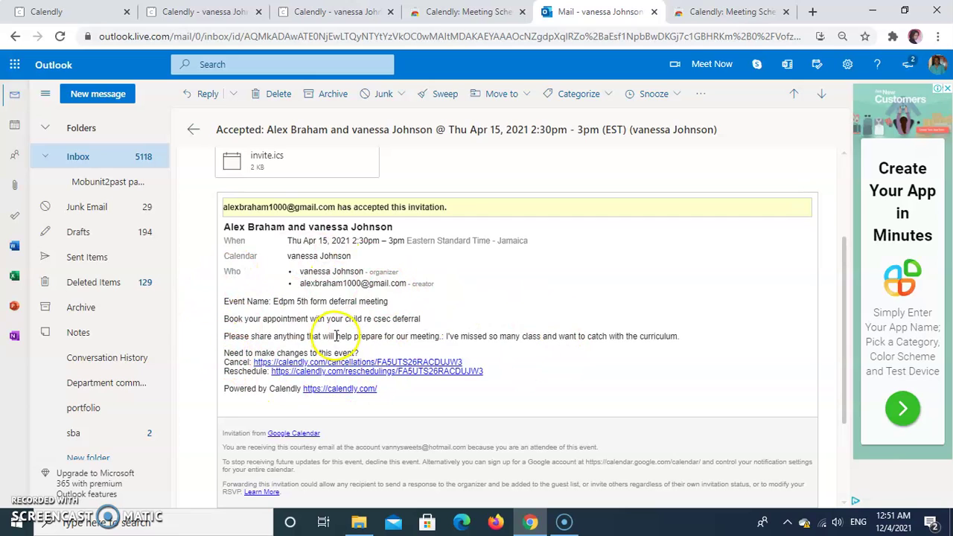
- Switch back to the Calendly home page and look over the event type cards, from Academic review to 60 Minute Meeting
left_click(78, 13)
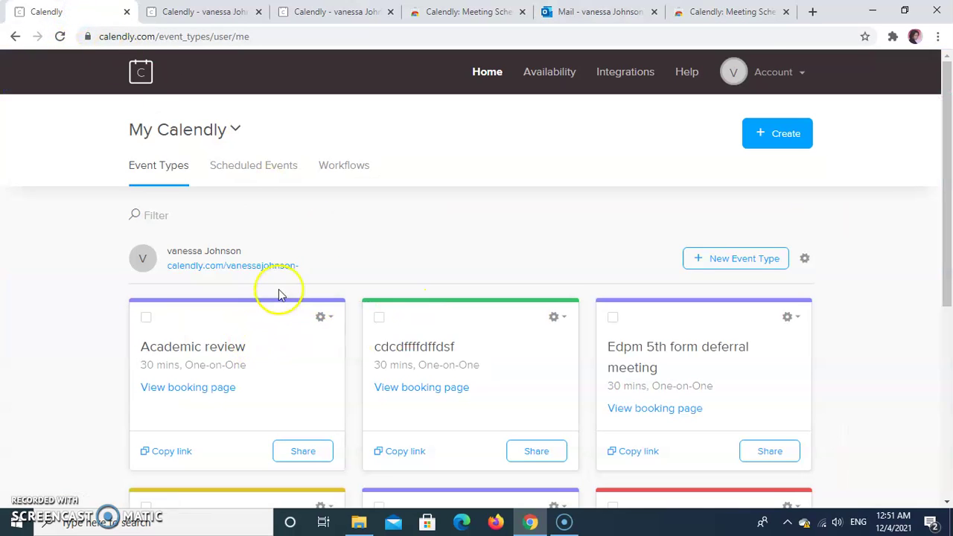
scroll(280, 290, "down", 1)
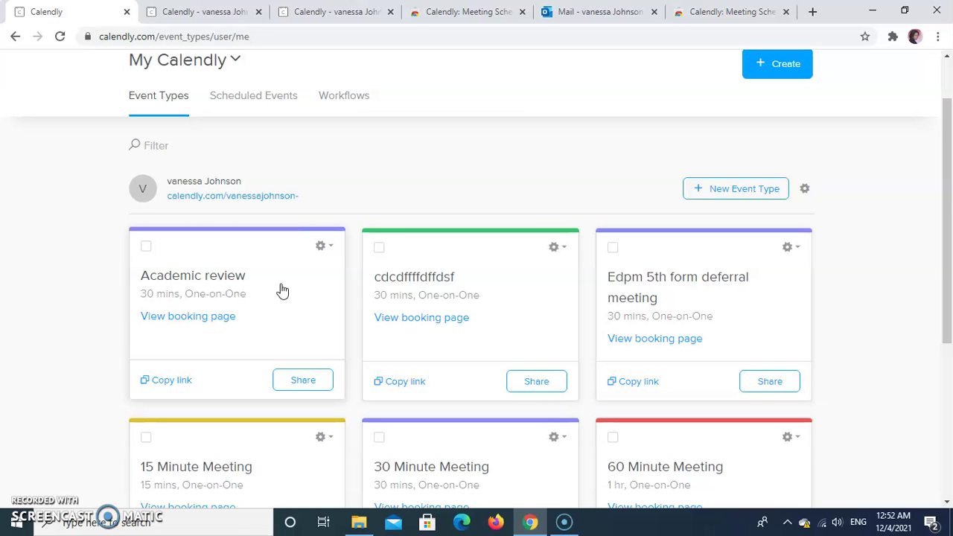
scroll(282, 291, "down", 1)
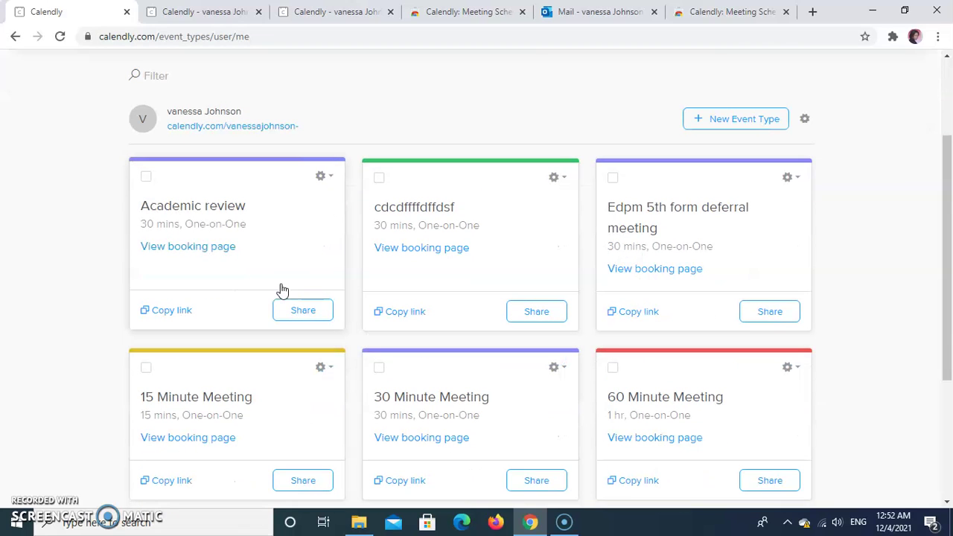
scroll(265, 254, "up", 2)
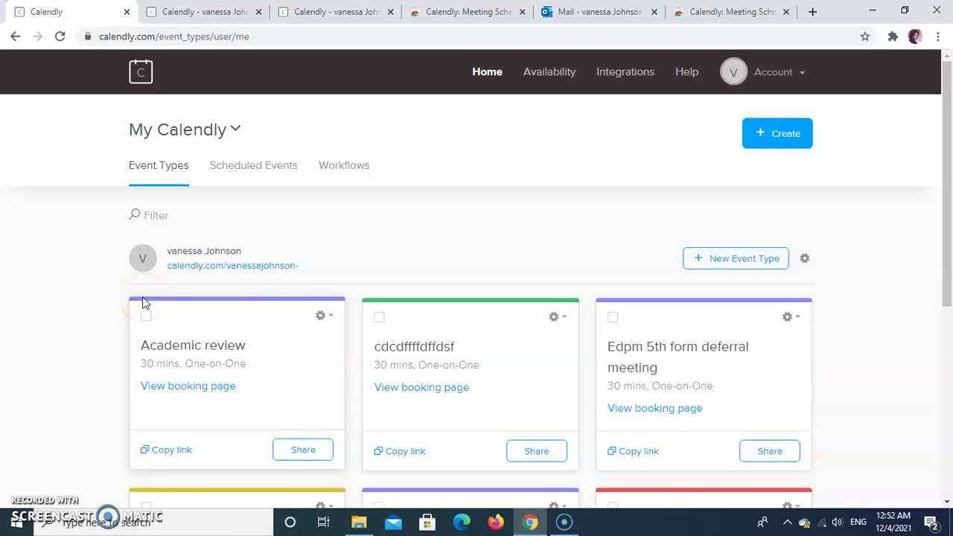
- Open the scheduled events and review the upcoming bookings listed by date, including times, invitees, event types and the rescheduling note
left_click(256, 165)
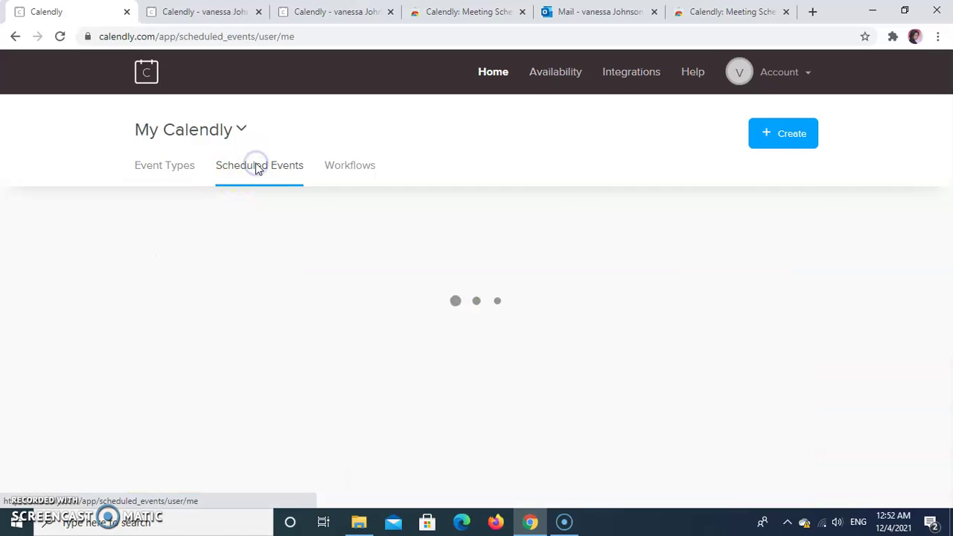
left_click(258, 167)
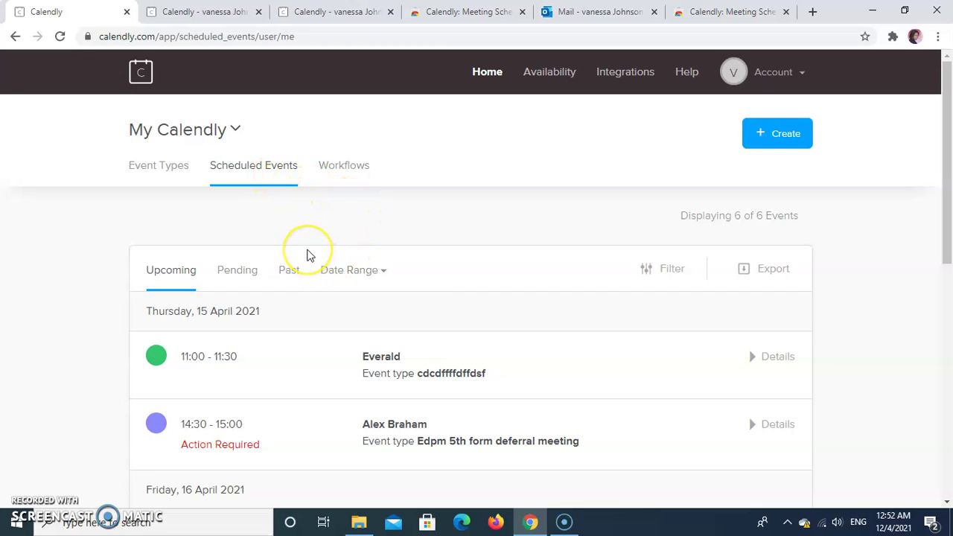
scroll(310, 256, "down", 1)
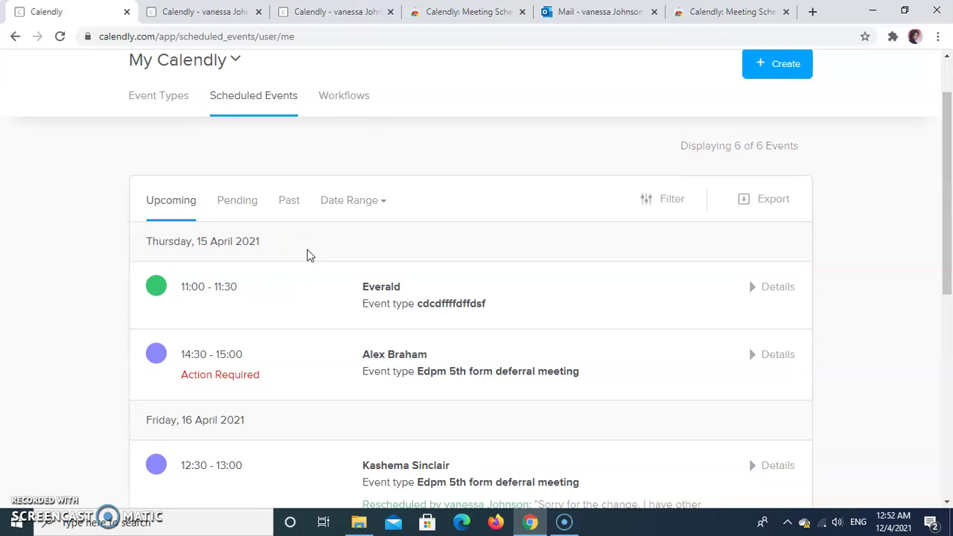
scroll(311, 256, "down", 2)
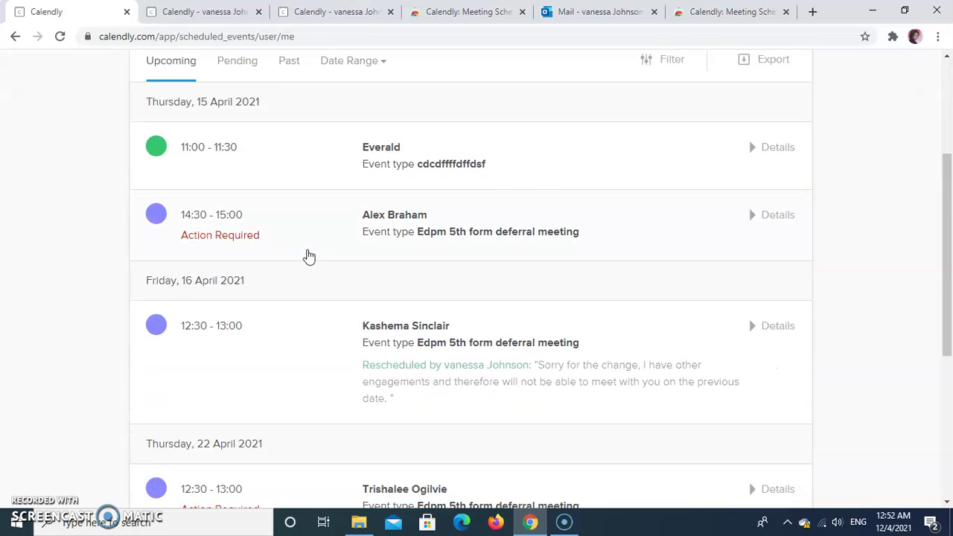
scroll(309, 256, "down", 4)
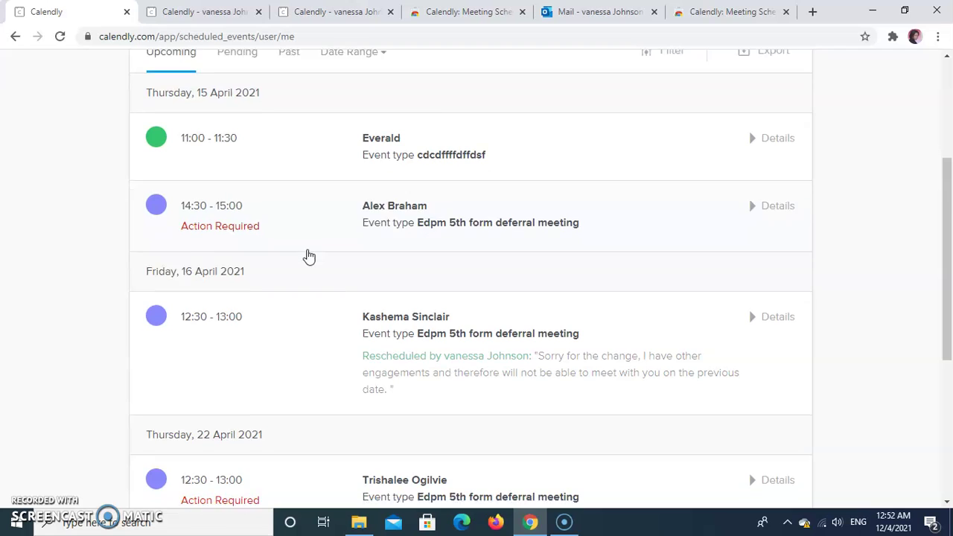
scroll(309, 257, "down", 1)
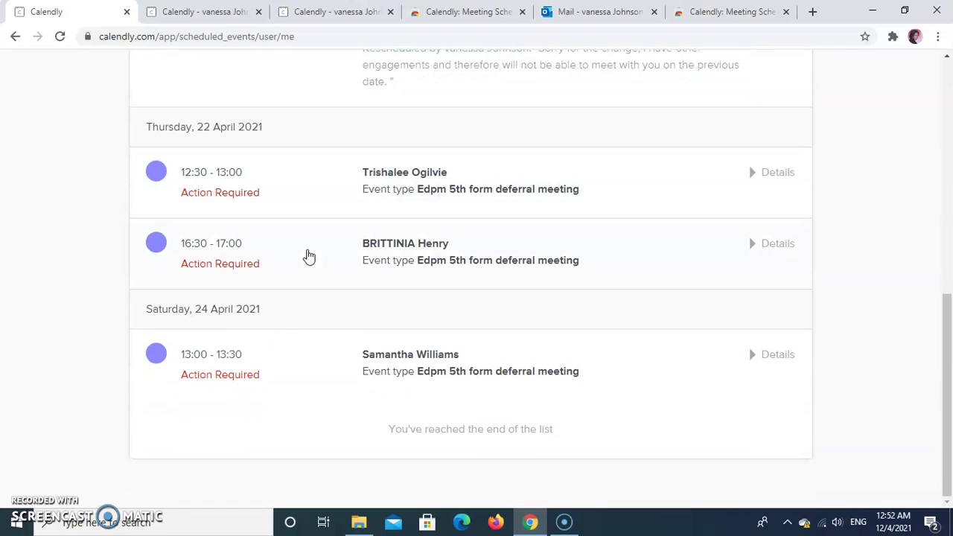
scroll(309, 257, "up", 2)
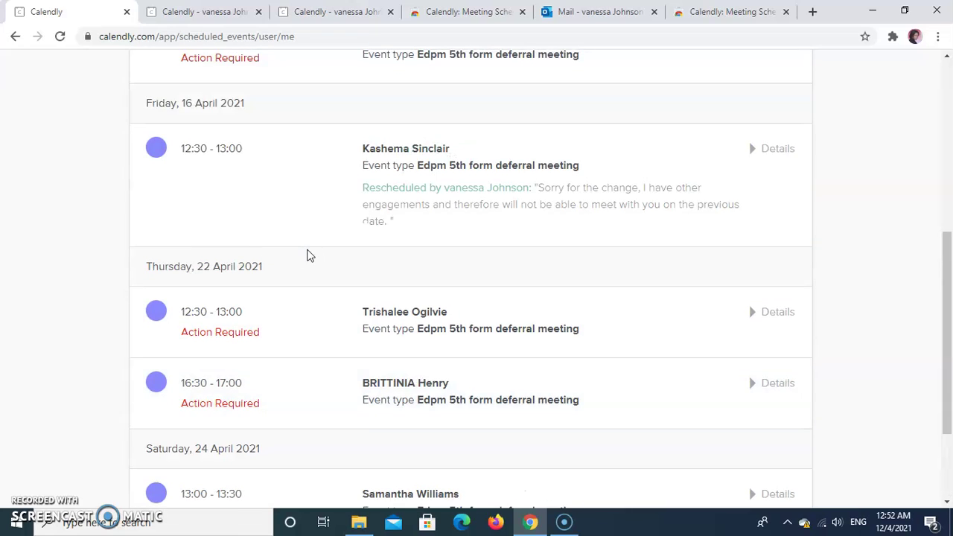
scroll(311, 255, "up", 2)
scroll(311, 256, "up", 3)
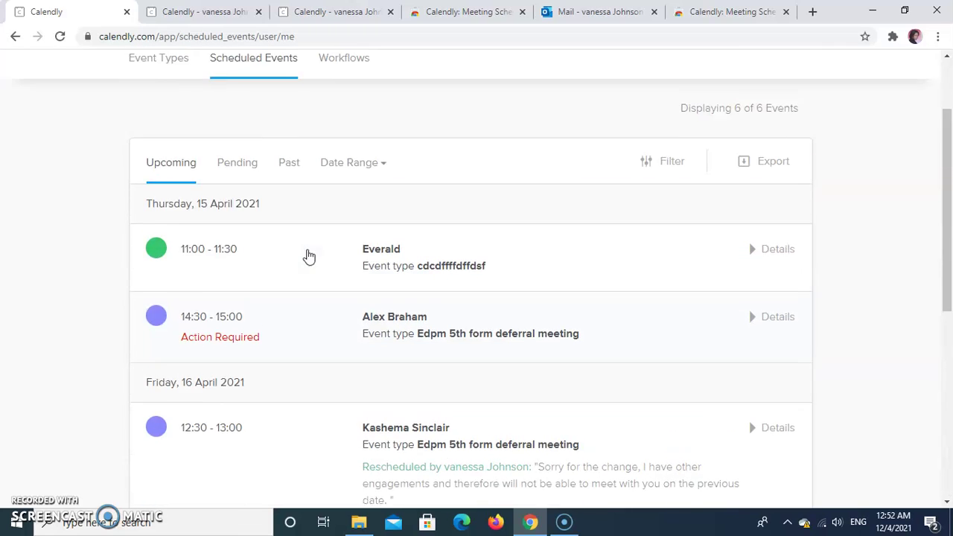
scroll(309, 257, "down", 1)
scroll(310, 257, "down", 3)
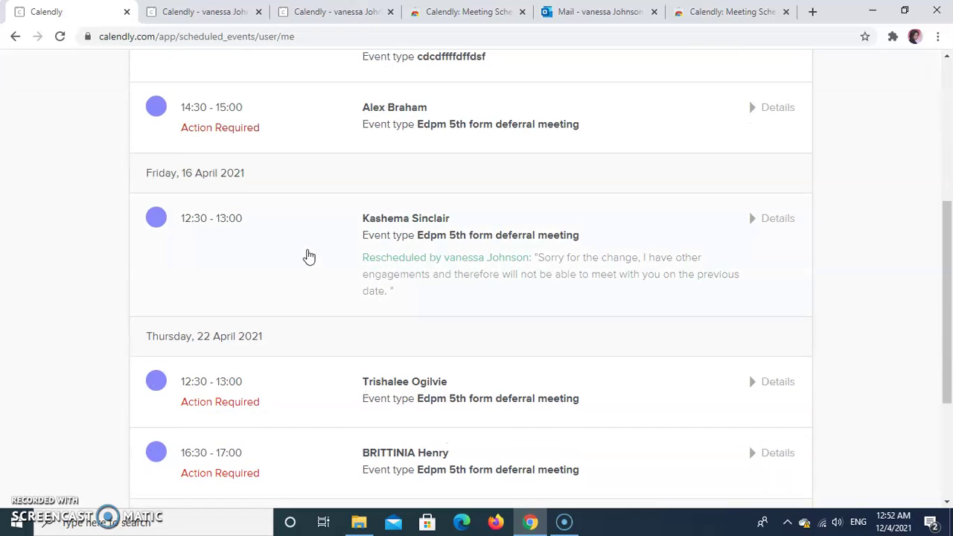
scroll(309, 256, "up", 2)
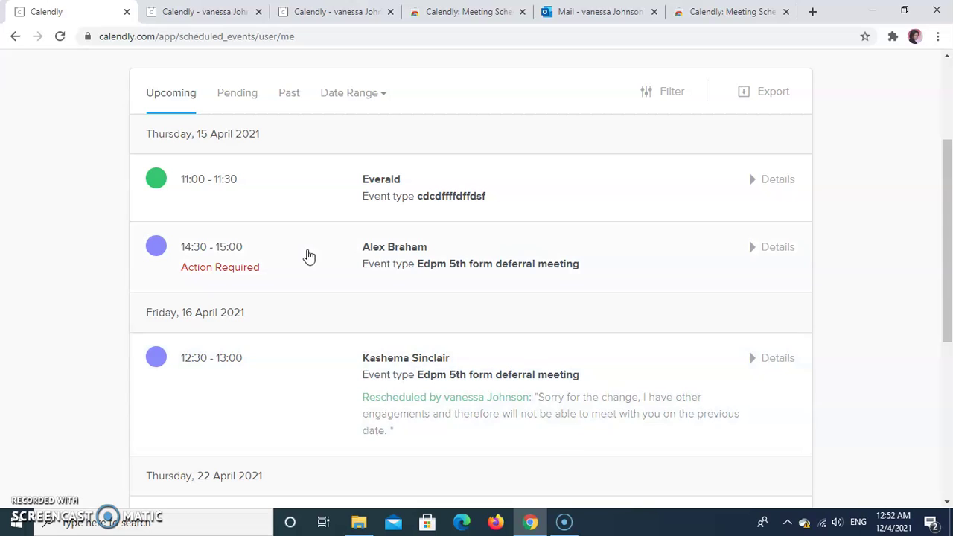
scroll(309, 257, "down", 3)
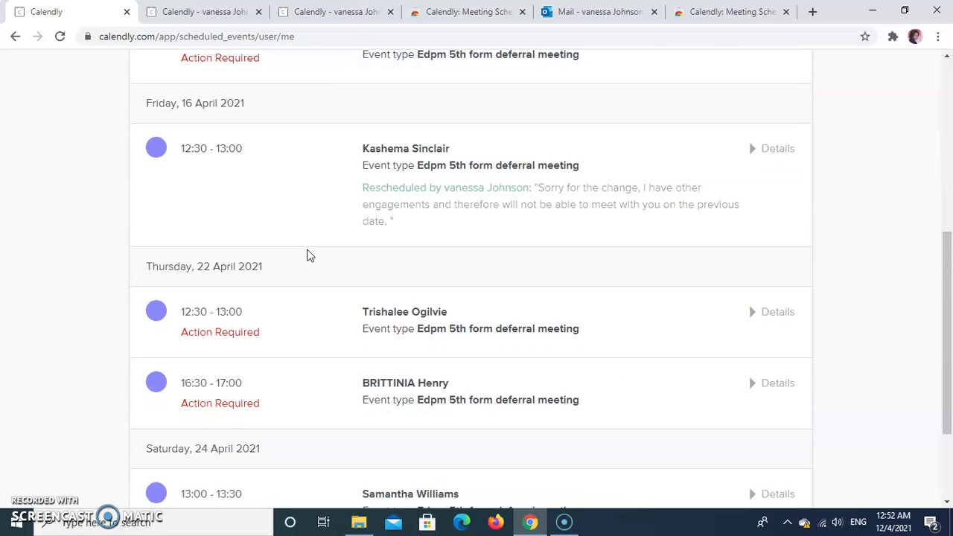
- Expand the 12:30 booking on Thursday, 22 April 2021 and read its Google Meet notice and invitee details
scroll(309, 256, "down", 1)
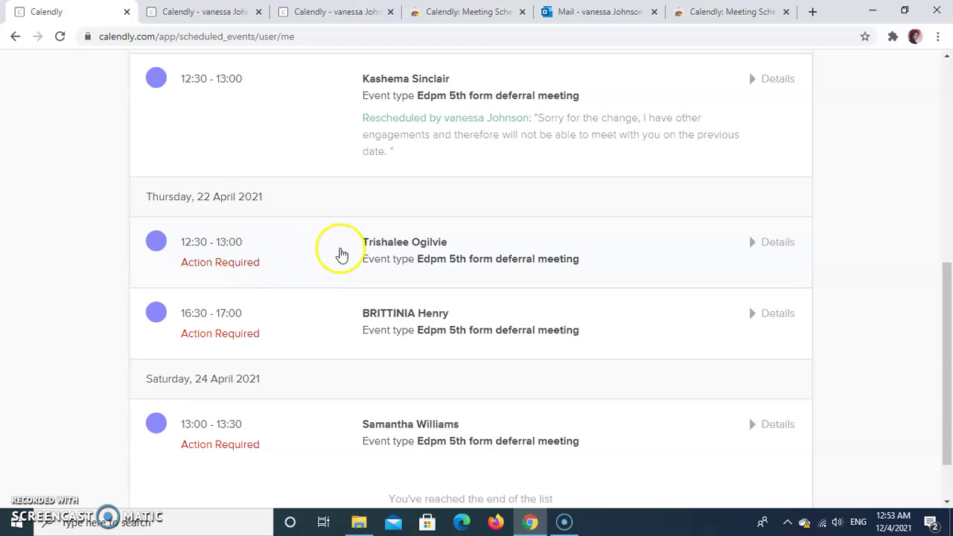
left_click(396, 248)
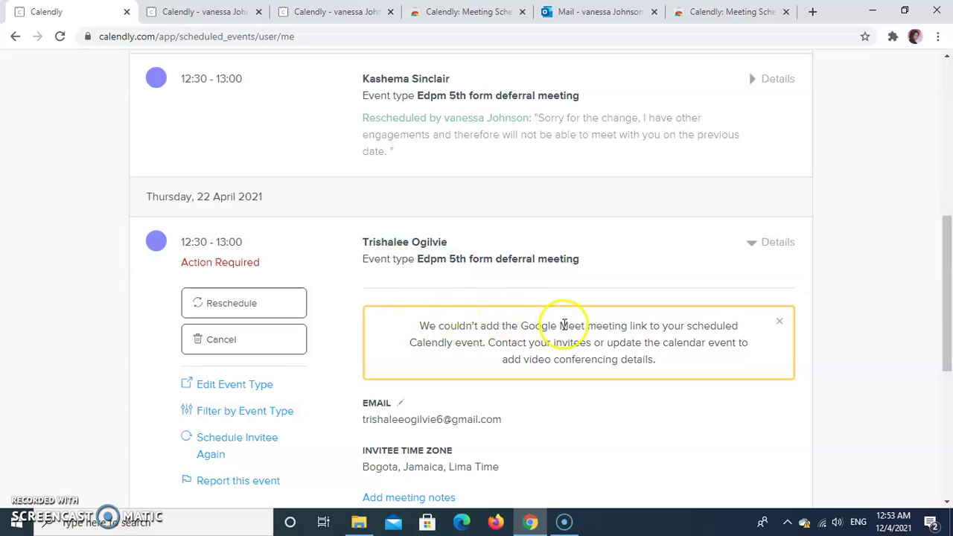
scroll(592, 330, "down", 1)
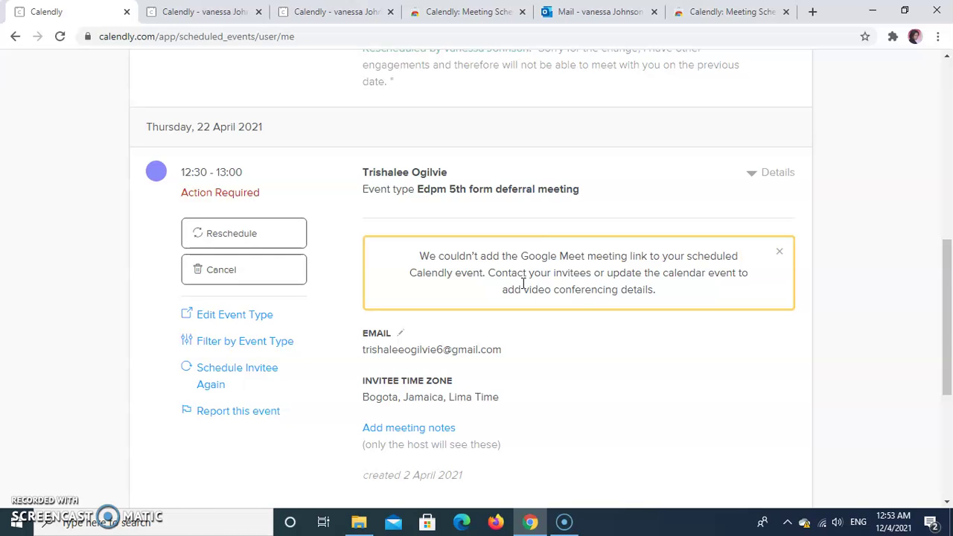
- Expand the 11:00 booking on Thursday, 15 April 2021 and review its invitee email, Google Meet location, time zone and question response
scroll(524, 283, "up", 5)
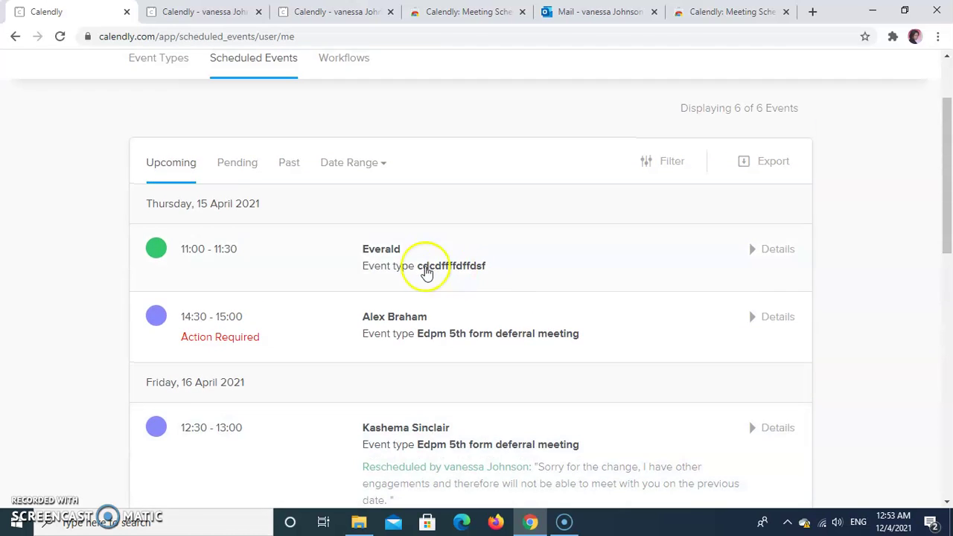
double_click(380, 269)
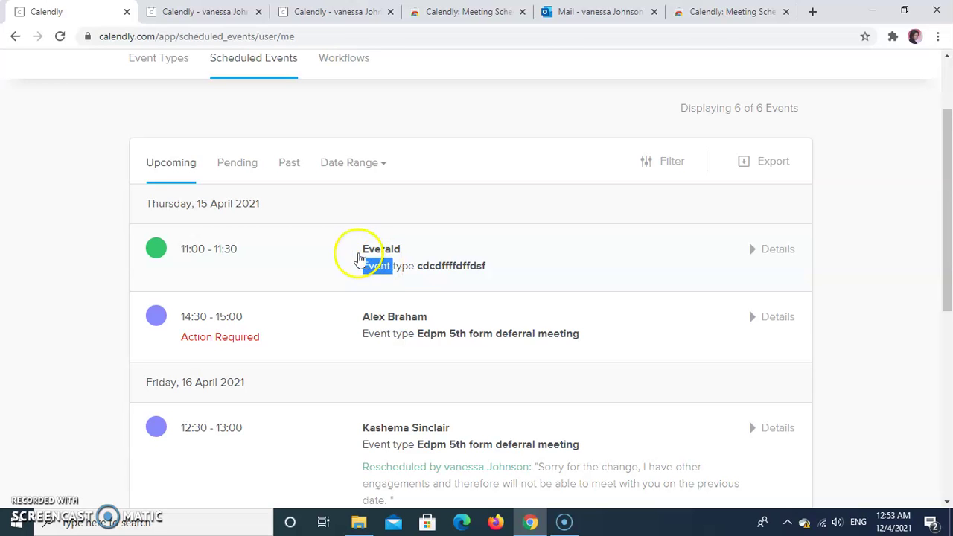
left_click(231, 250)
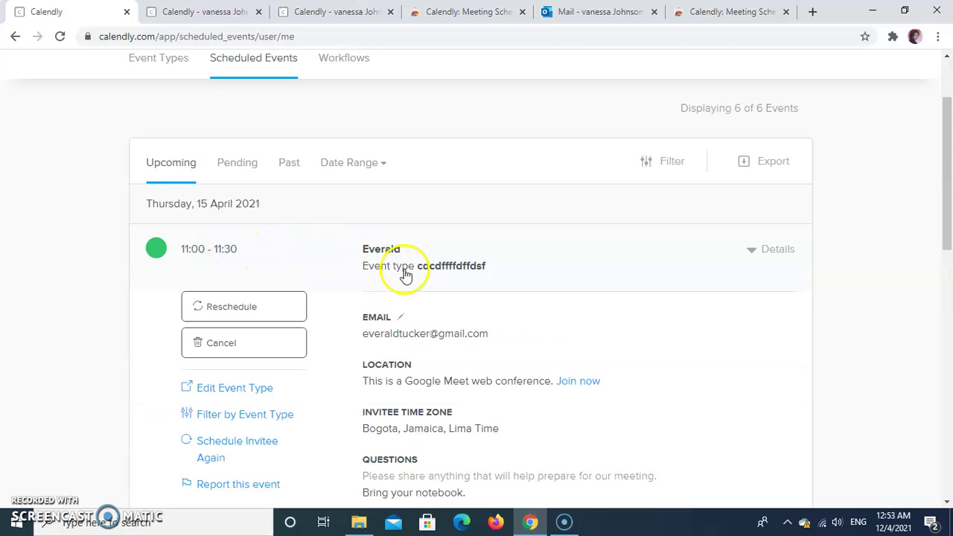
scroll(406, 271, "down", 2)
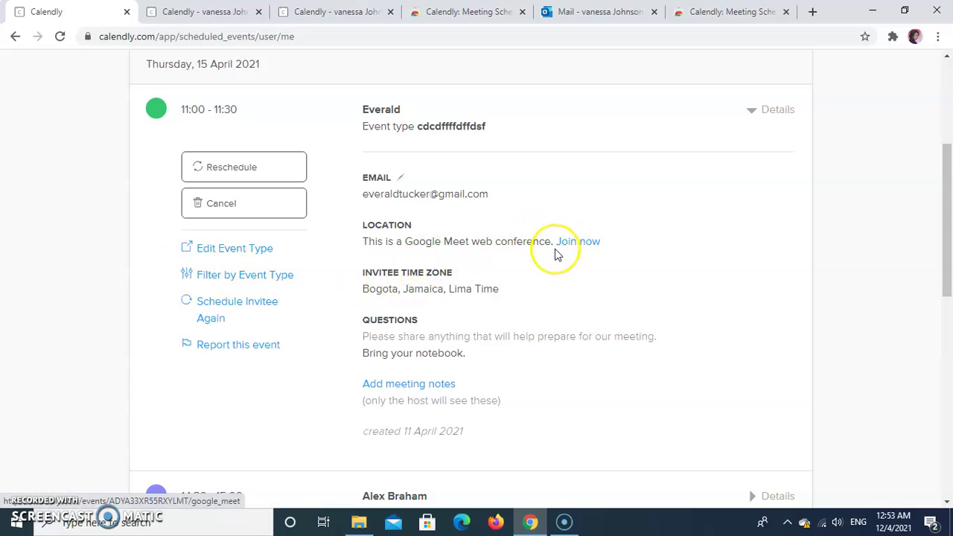
scroll(557, 251, "down", 3)
scroll(555, 254, "down", 3)
scroll(554, 255, "up", 7)
scroll(555, 254, "up", 2)
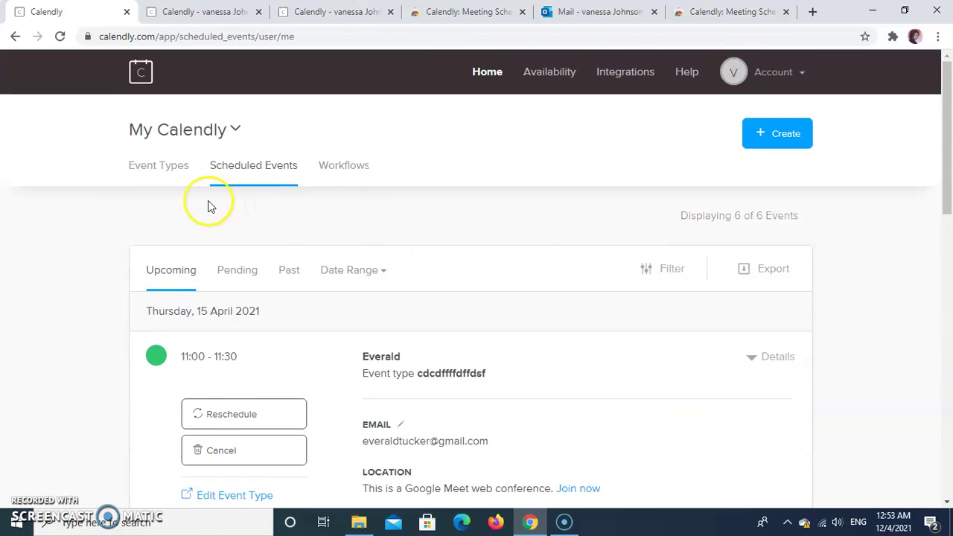
- Return to the event types list and review the Academic review card among the available event types
left_click(159, 177)
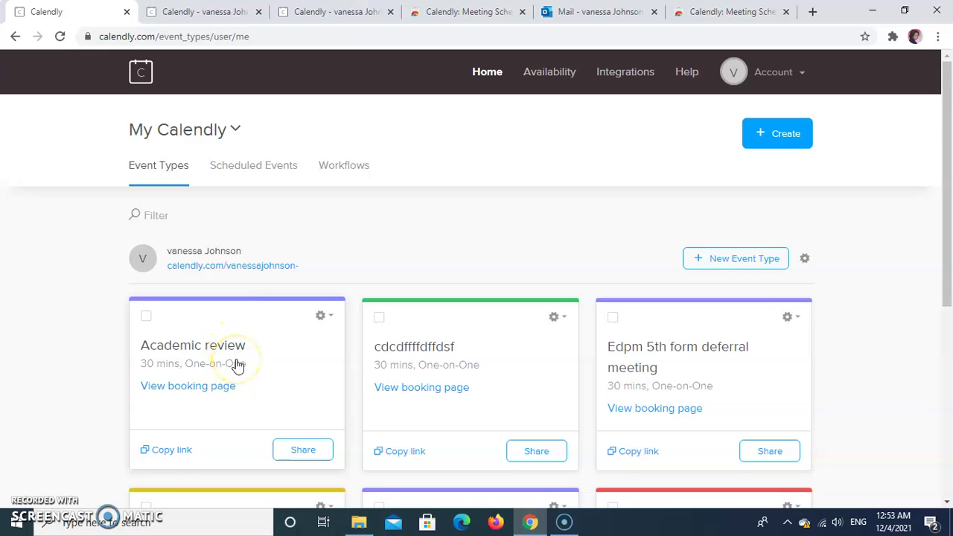
scroll(238, 365, "down", 2)
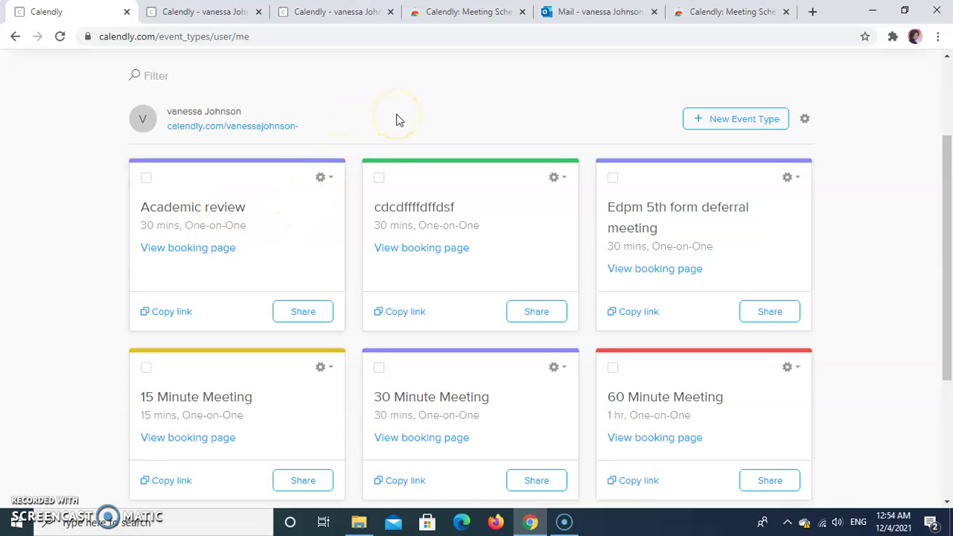
scroll(399, 120, "up", 2)
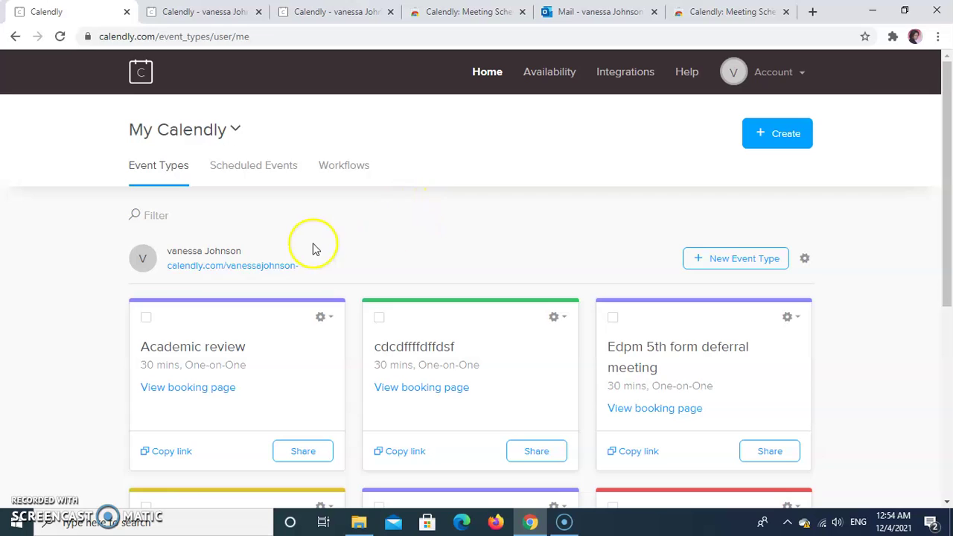
- Reopen the scheduled events list and look through the upcoming appointments once more
left_click(252, 172)
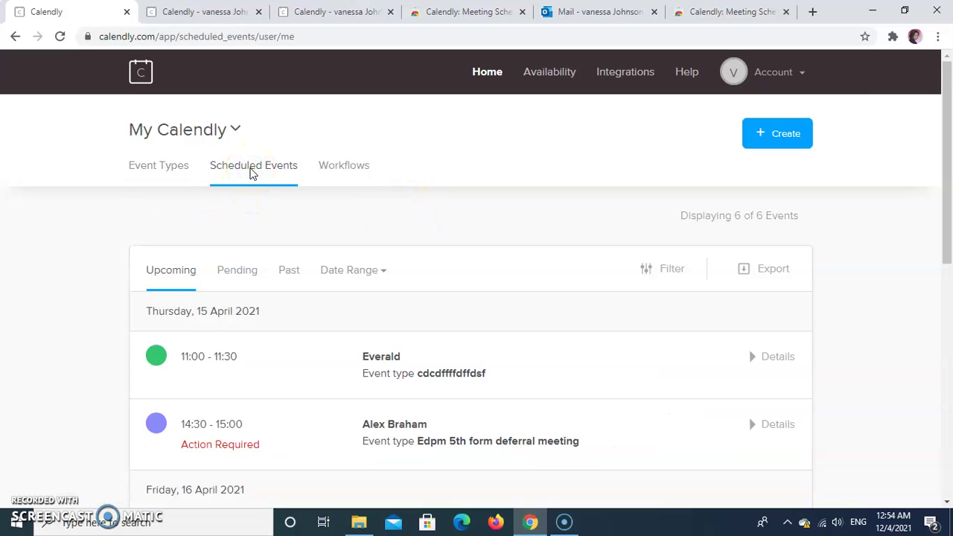
scroll(283, 207, "down", 5)
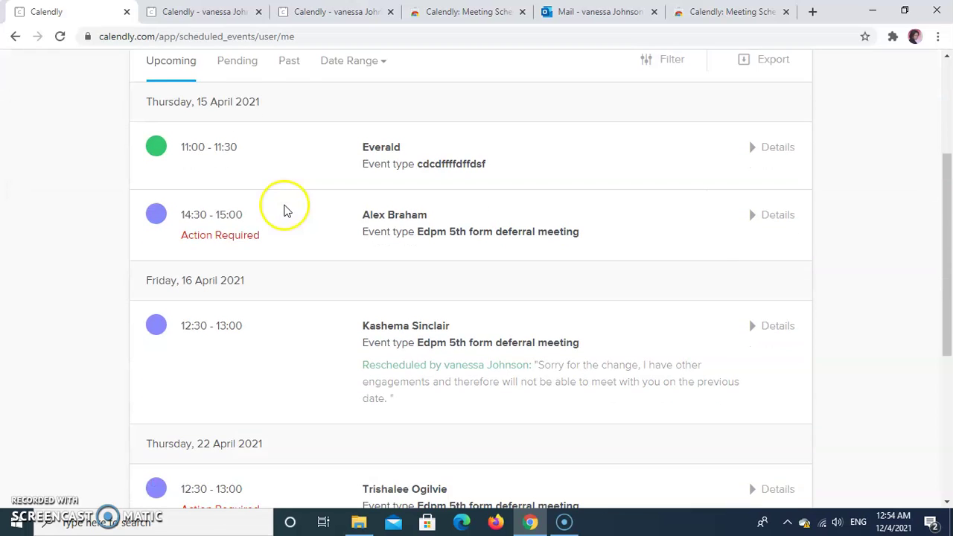
scroll(286, 213, "down", 3)
scroll(286, 212, "up", 5)
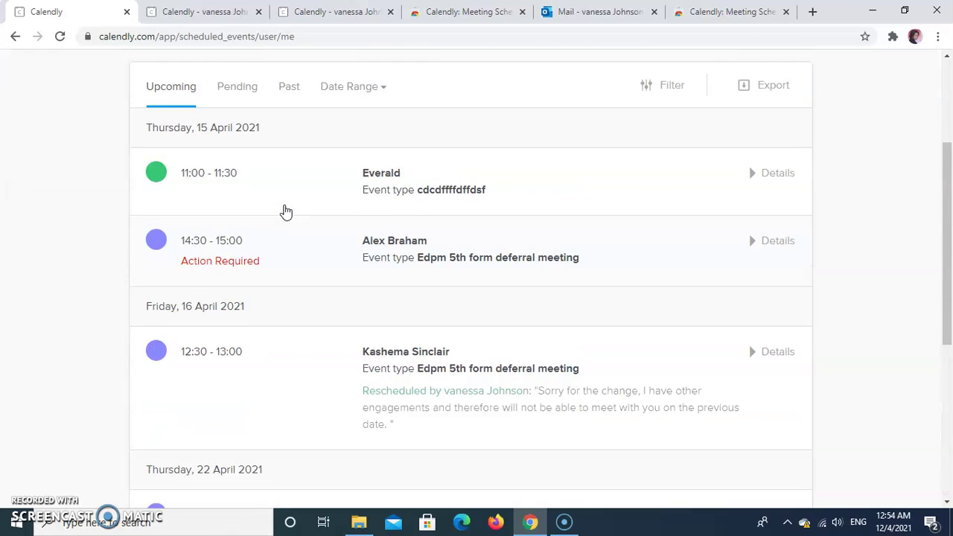
scroll(286, 213, "up", 2)
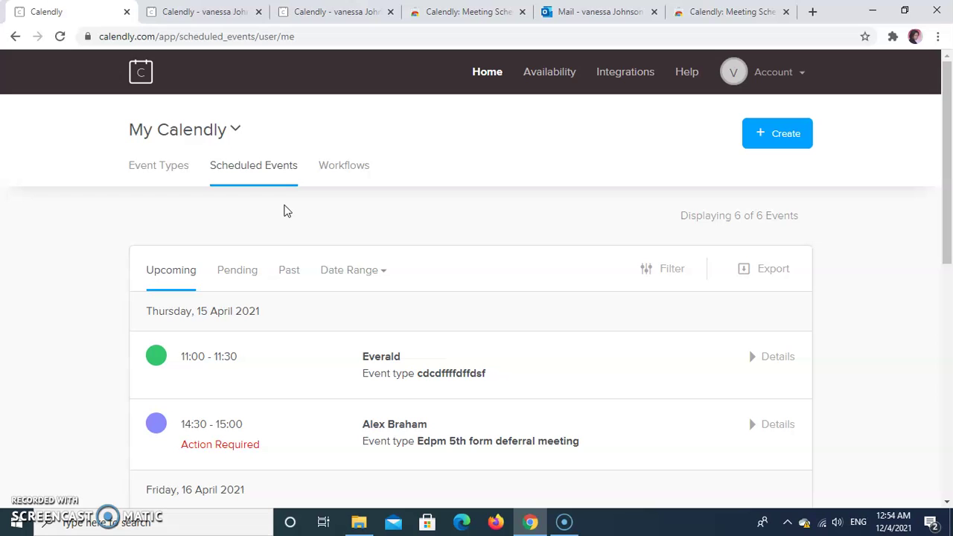
- Switch to the Outlook mailbox and go back from the open acceptance email to the inbox message list
left_click(581, 15)
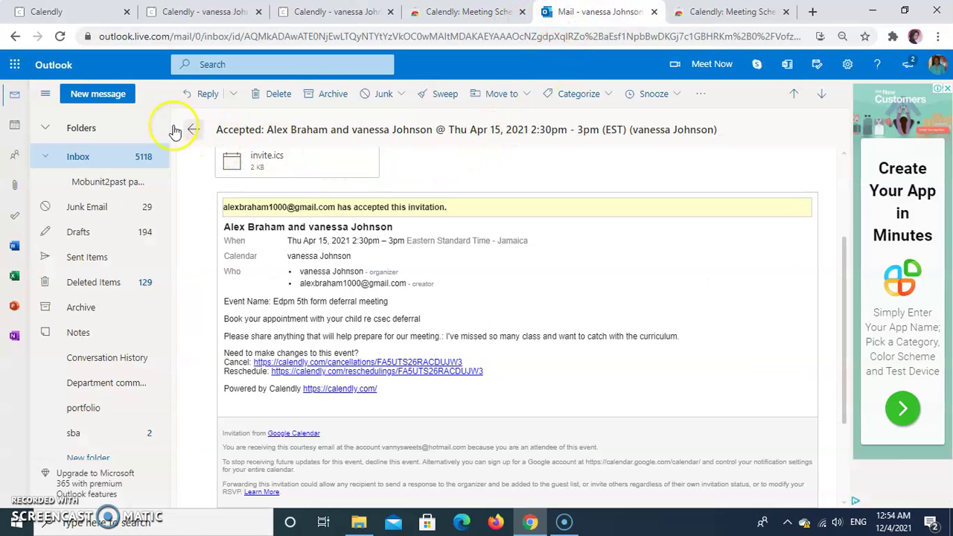
left_click(16, 37)
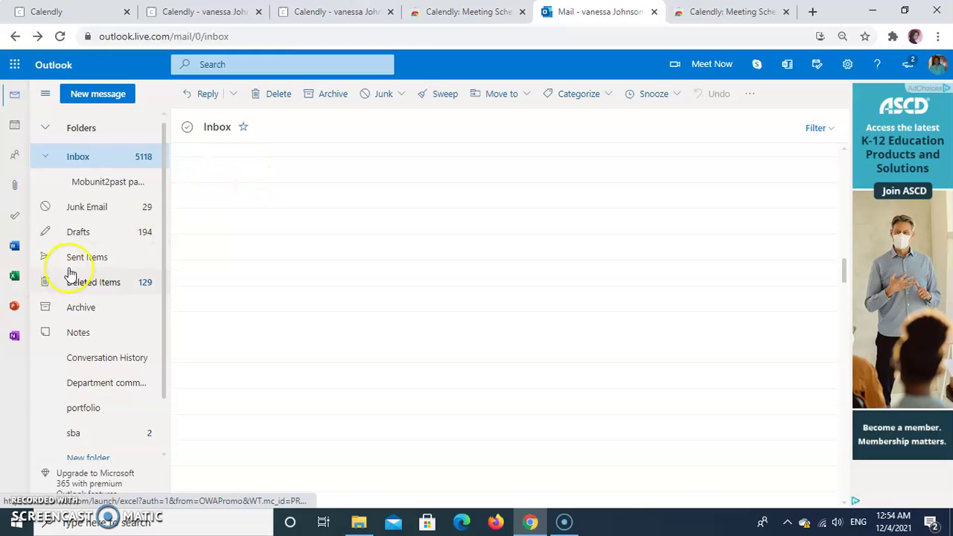
left_click(88, 161)
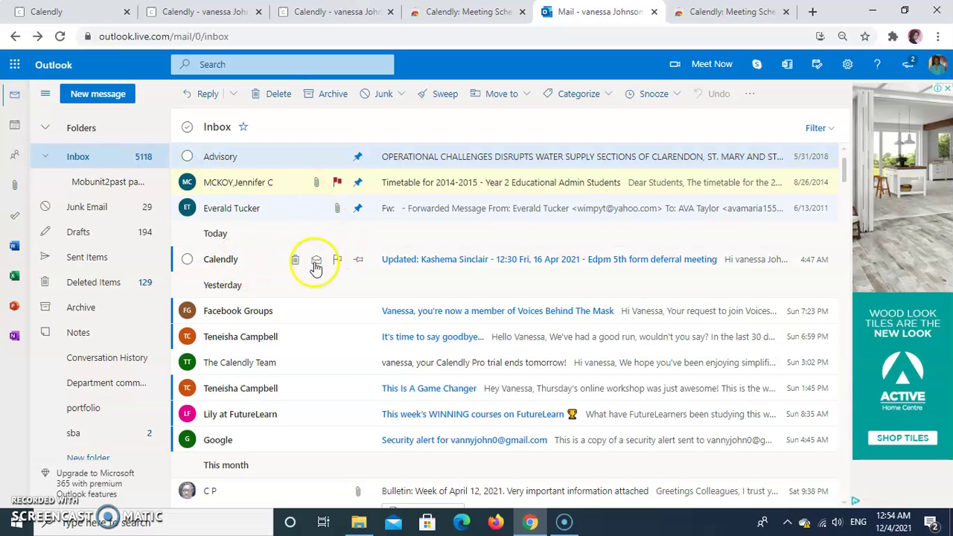
- Open Calendly's update email for the Edpm 5th form deferral meeting on Friday, 16 April 2021, and read its updated time and rescheduling reason
left_click(412, 260)
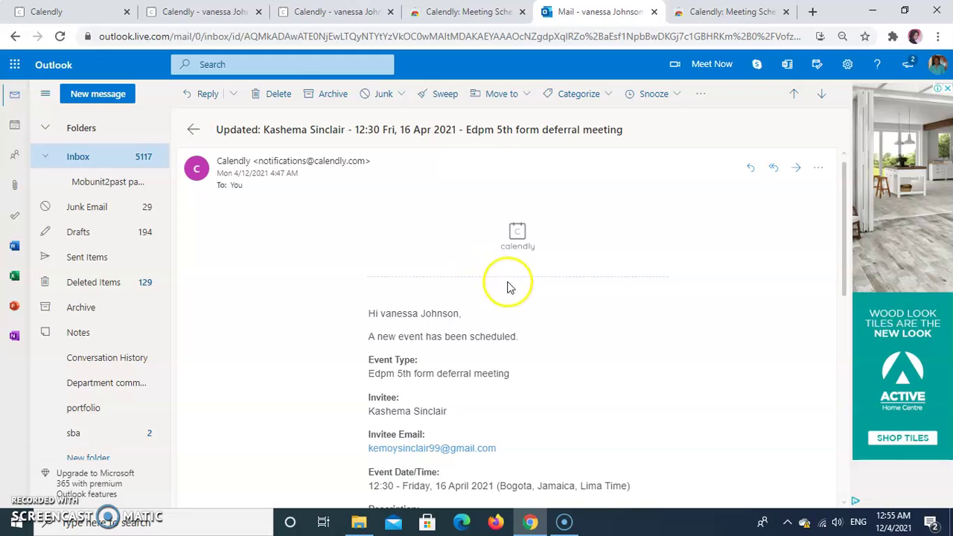
scroll(547, 298, "down", 2)
scroll(546, 298, "down", 3)
scroll(546, 296, "down", 1)
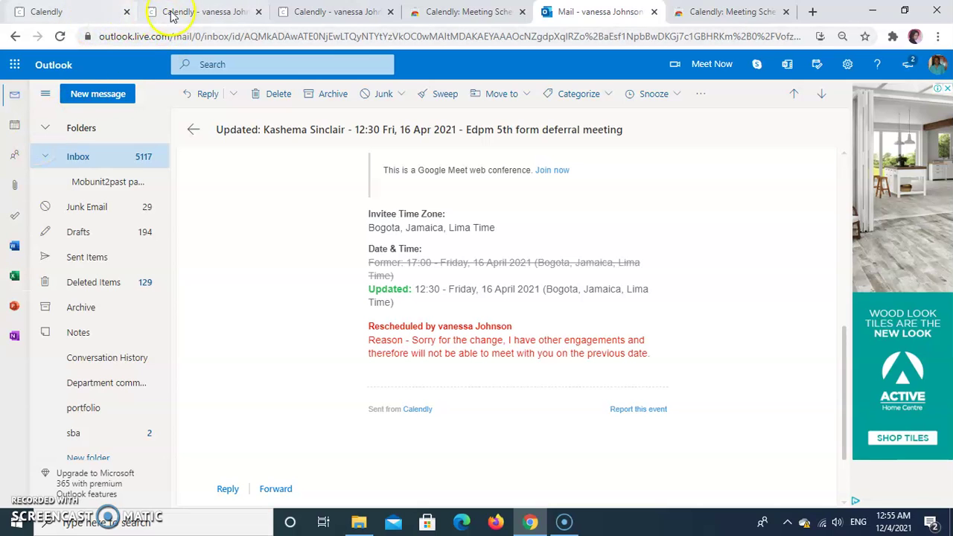
- Switch back to Calendly's scheduled events and look through the upcoming appointments, including the rescheduled one on Friday, 16 April 2021
left_click(97, 15)
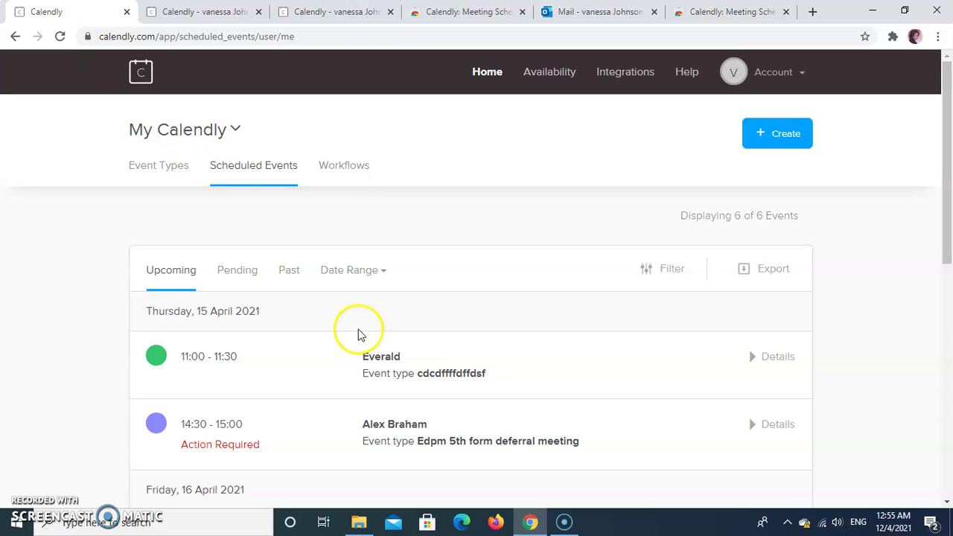
scroll(357, 333, "down", 3)
scroll(357, 334, "down", 2)
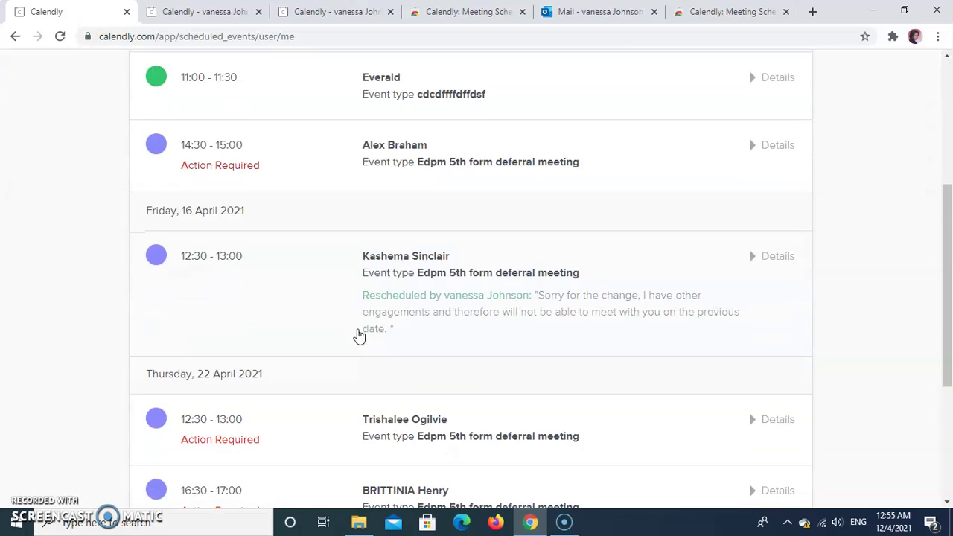
left_click(362, 336)
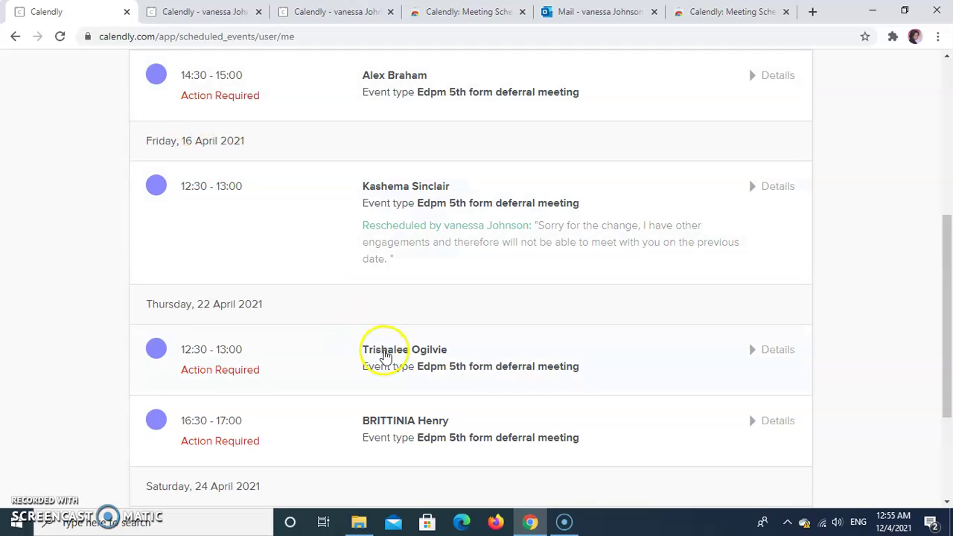
scroll(383, 350, "up", 4)
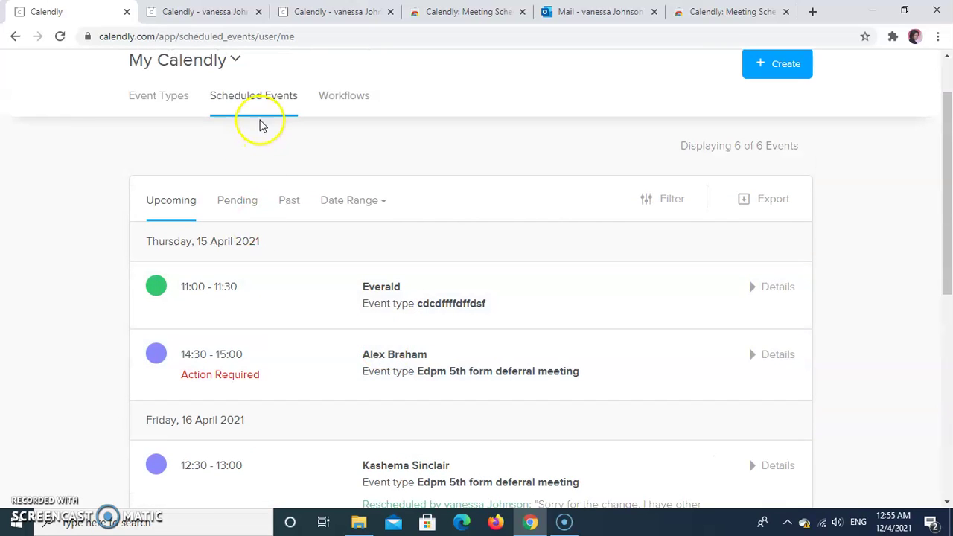
scroll(313, 395, "down", 4)
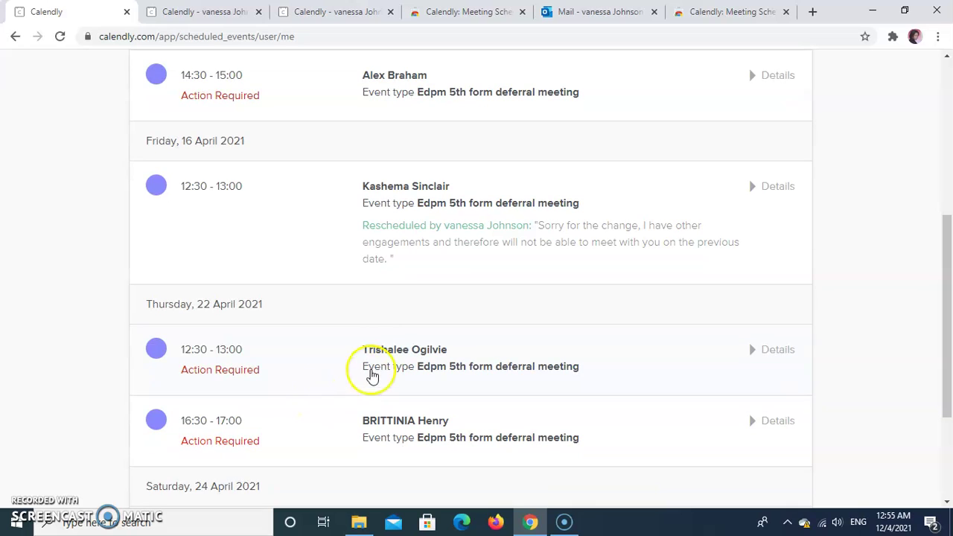
- Start rescheduling the 12:30 meeting on Thursday, 22 April 2021, choosing 11:30 on Thursday, 29 April and continuing to the reason-for-change form
left_click(378, 358)
scroll(381, 360, "down", 1)
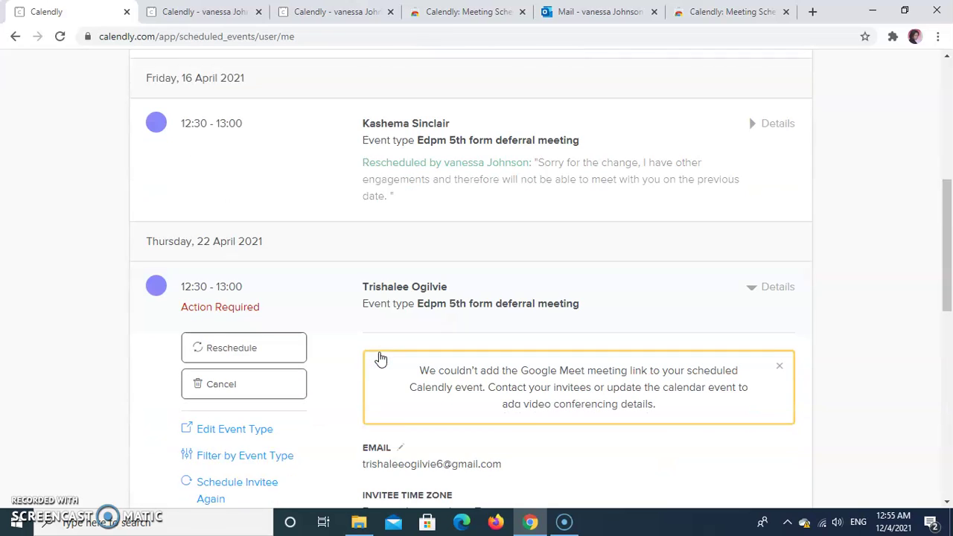
left_click(261, 340)
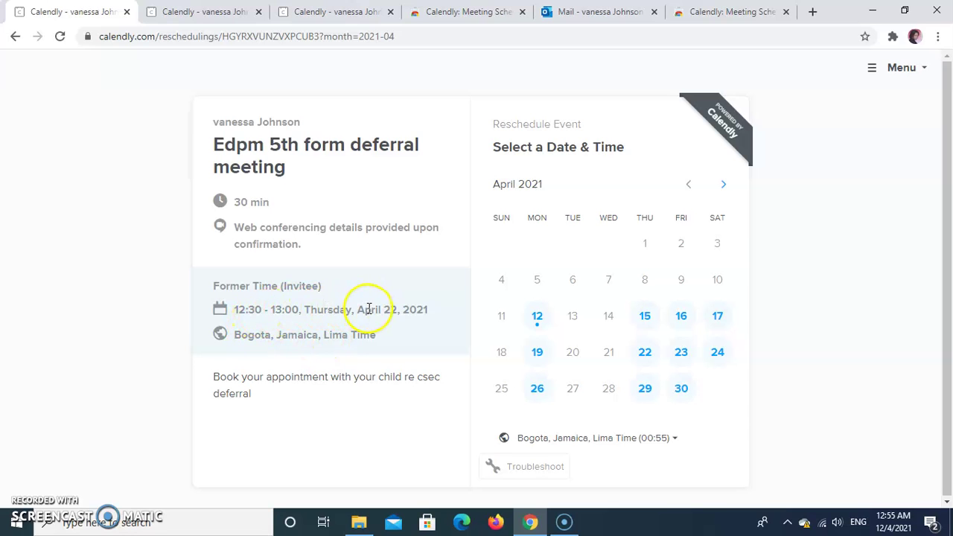
left_click(645, 392)
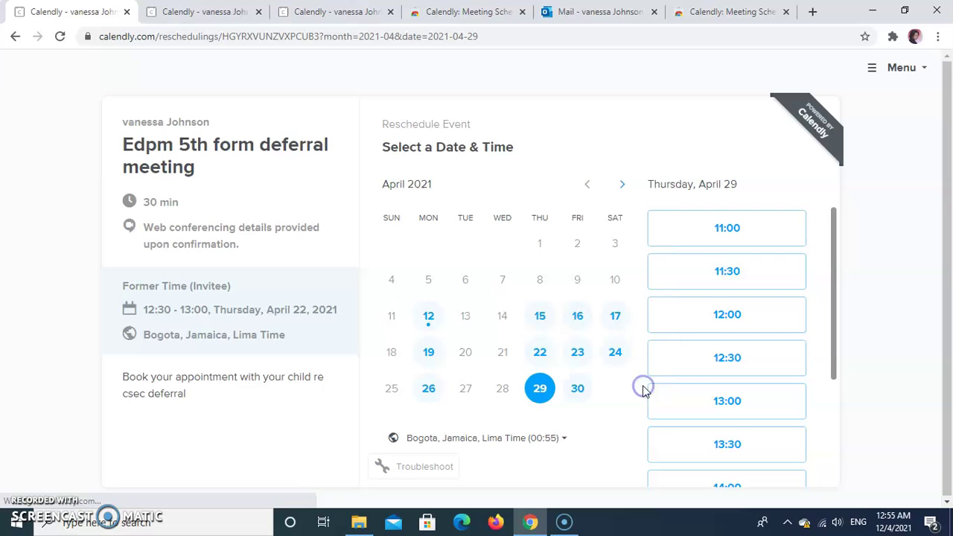
left_click(726, 275)
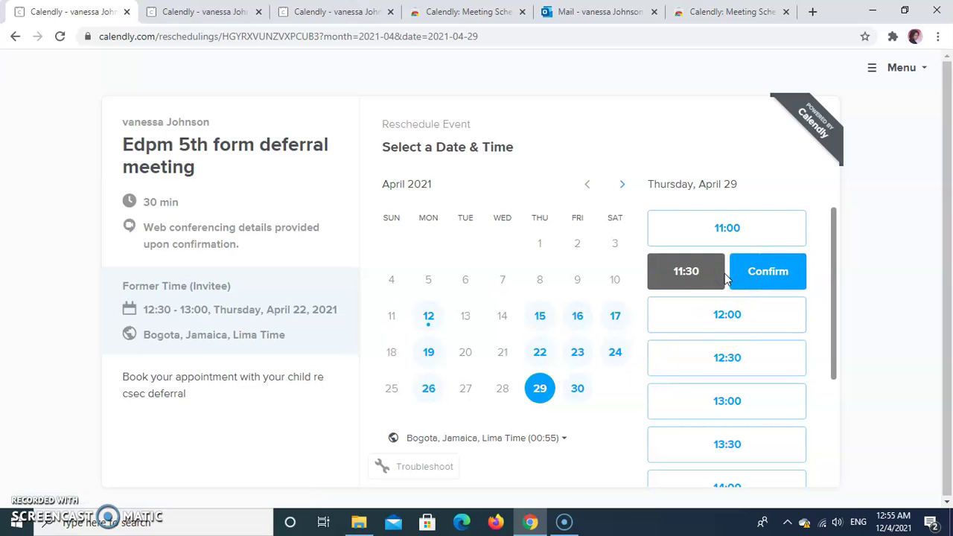
left_click(760, 271)
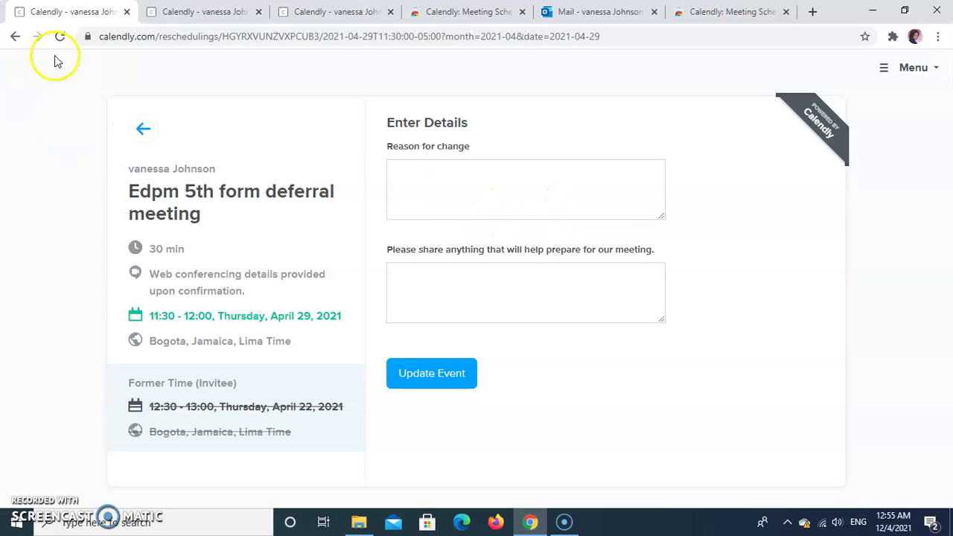
- Switch to Outlook and look back through the open Calendly update email from the rescheduling reason up to its sender and event details
left_click(179, 17)
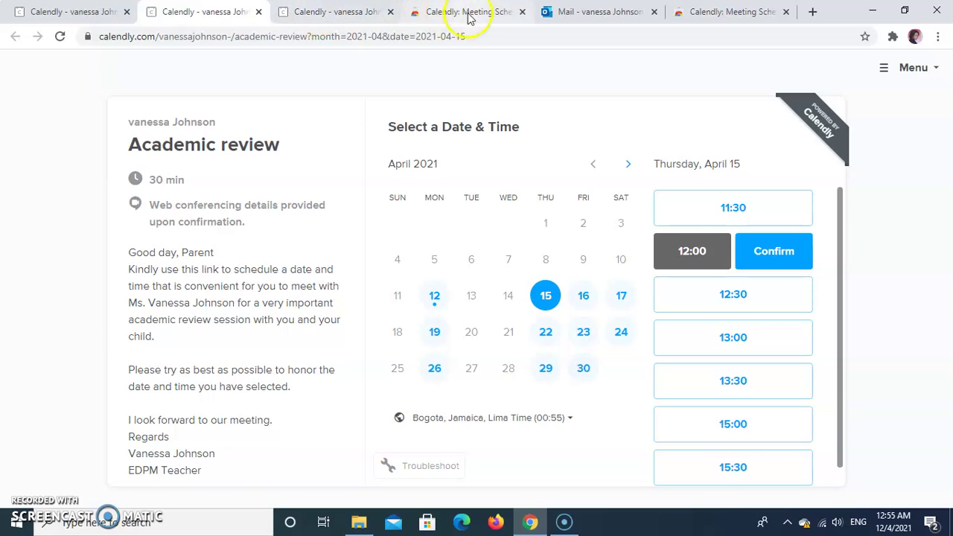
left_click(589, 11)
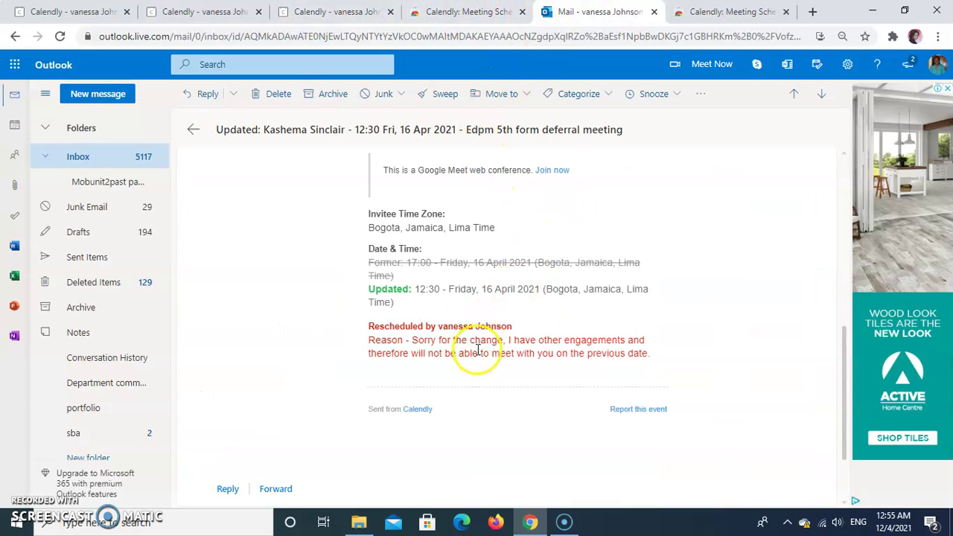
scroll(537, 344, "up", 3)
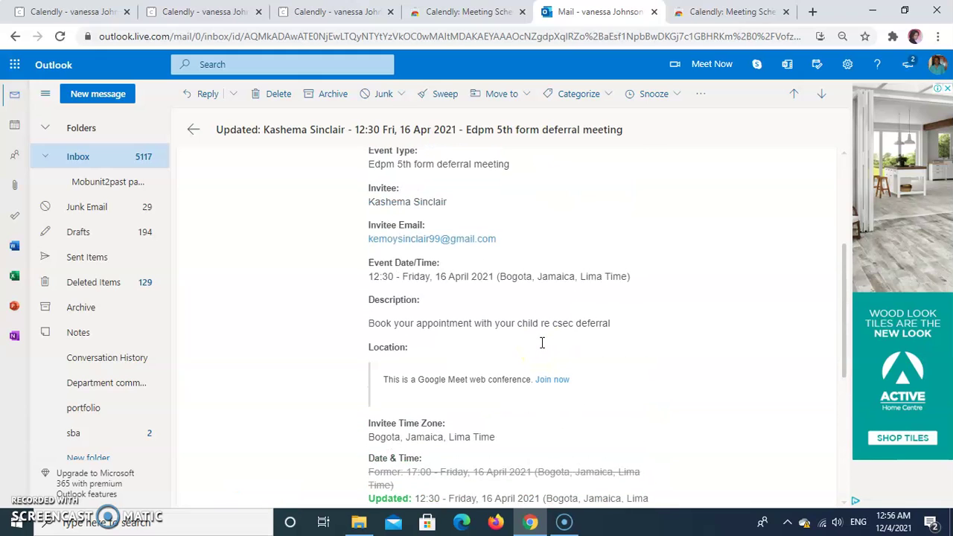
scroll(542, 346, "up", 3)
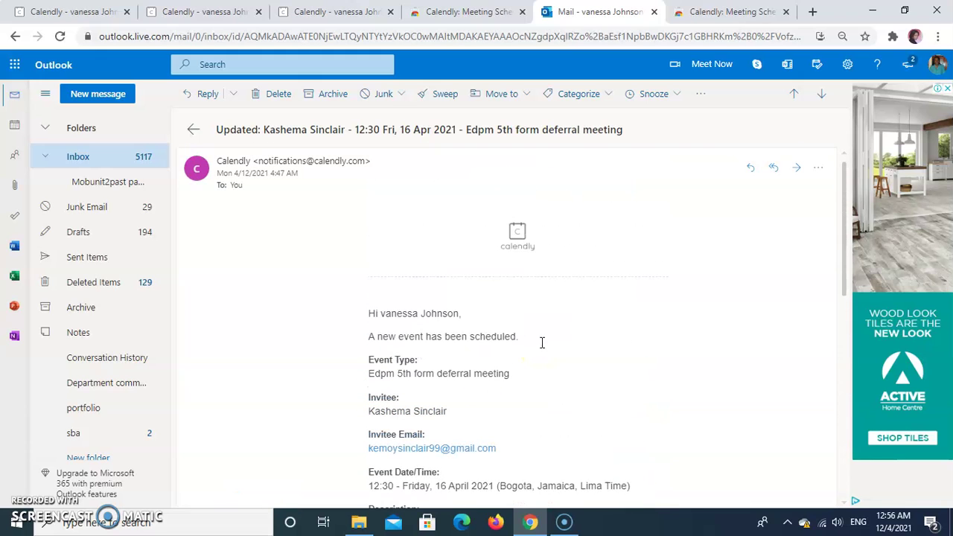
- Switch to Calendly and review the pending reschedule form, the cdcdffffdffdsf booking page and the Academic review booking page
left_click(62, 12)
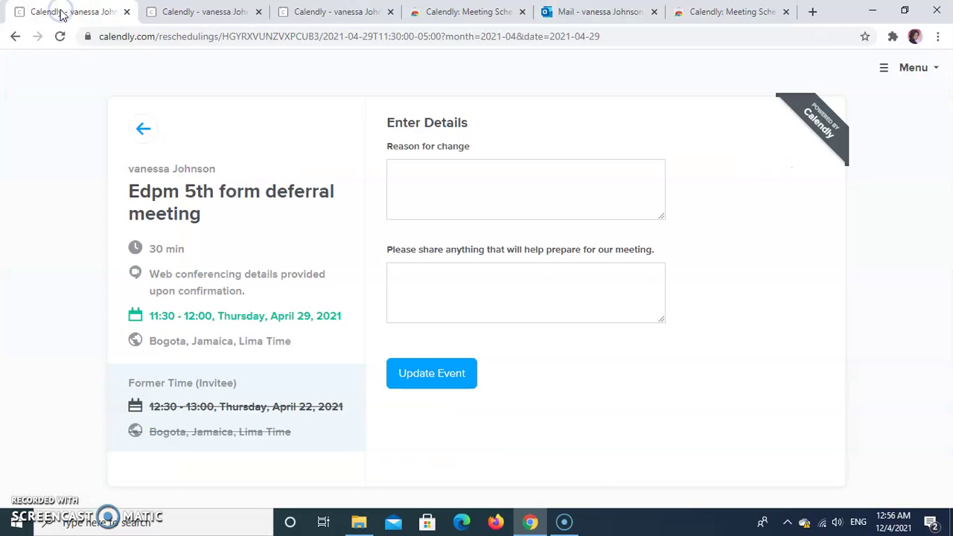
left_click(206, 21)
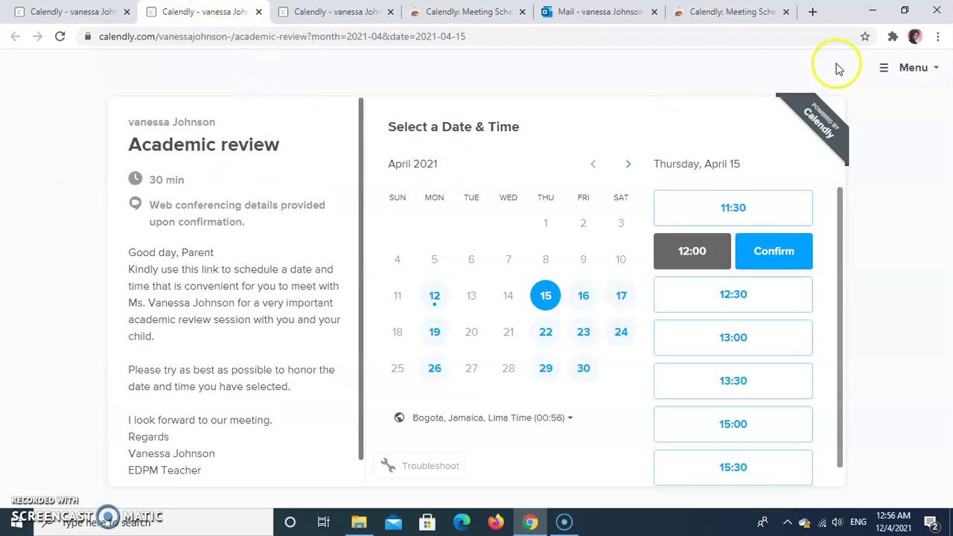
left_click(843, 211)
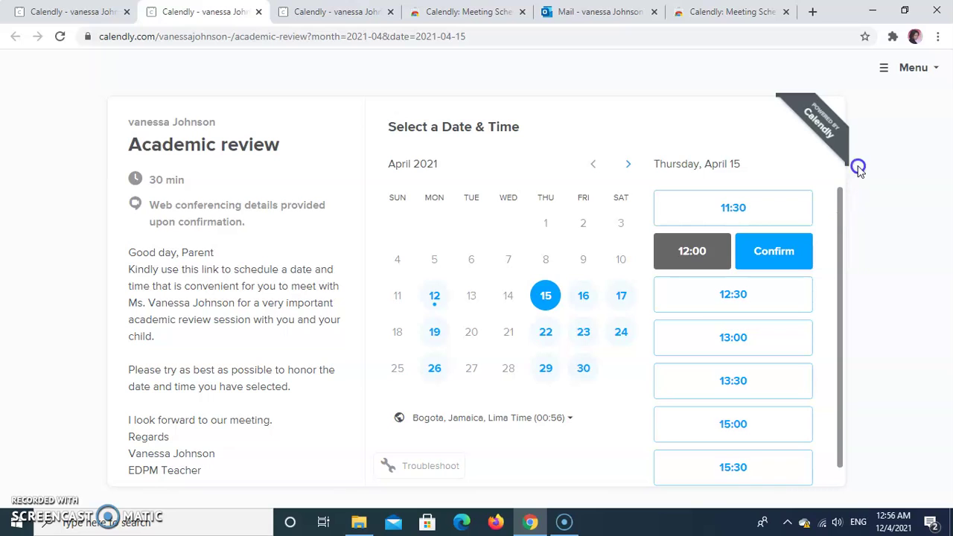
left_click(345, 13)
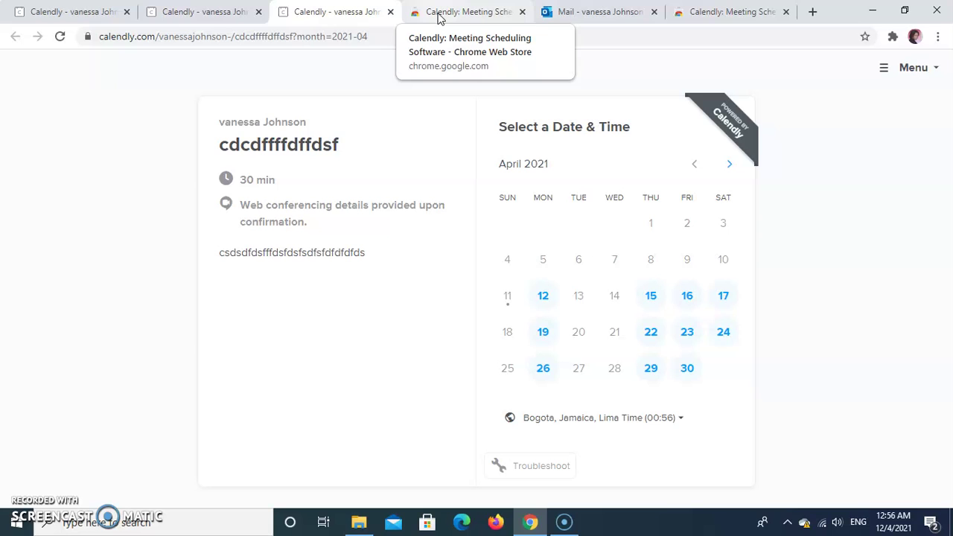
left_click(222, 12)
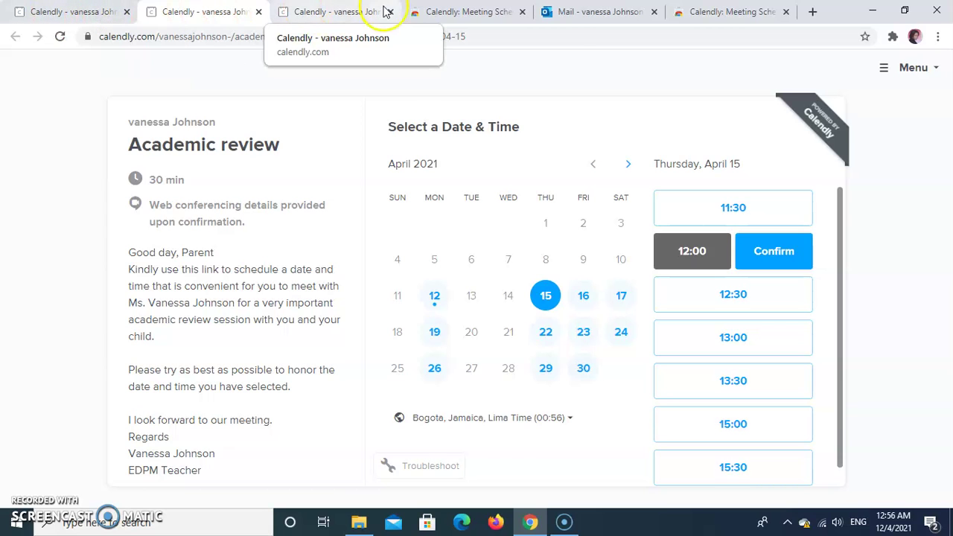
- Switch to the Outlook mailbox and return from the Calendly update email to the Inbox folder
left_click(600, 12)
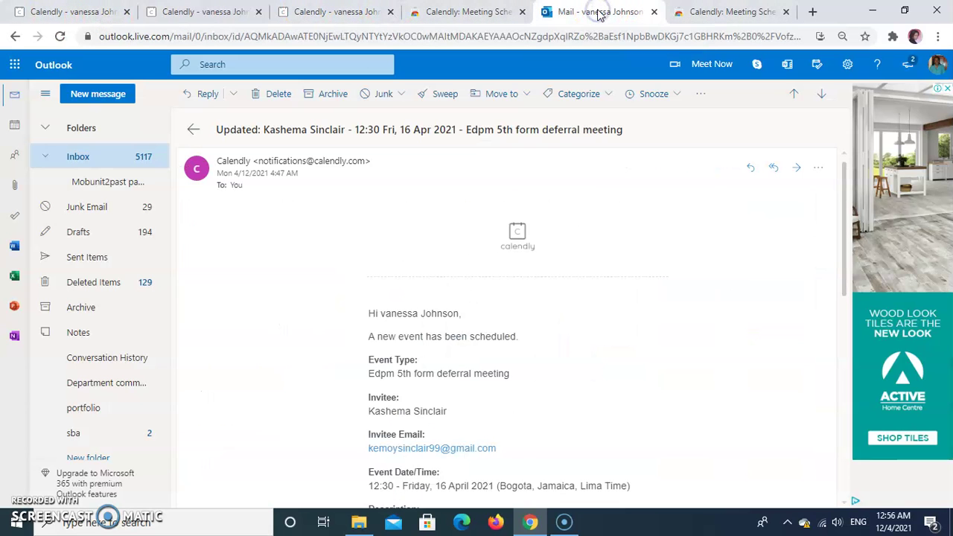
left_click(87, 158)
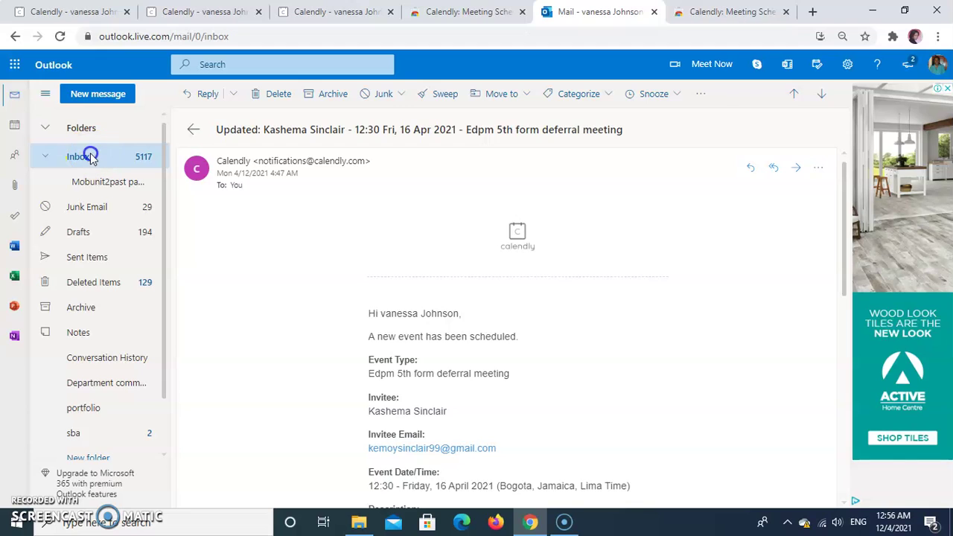